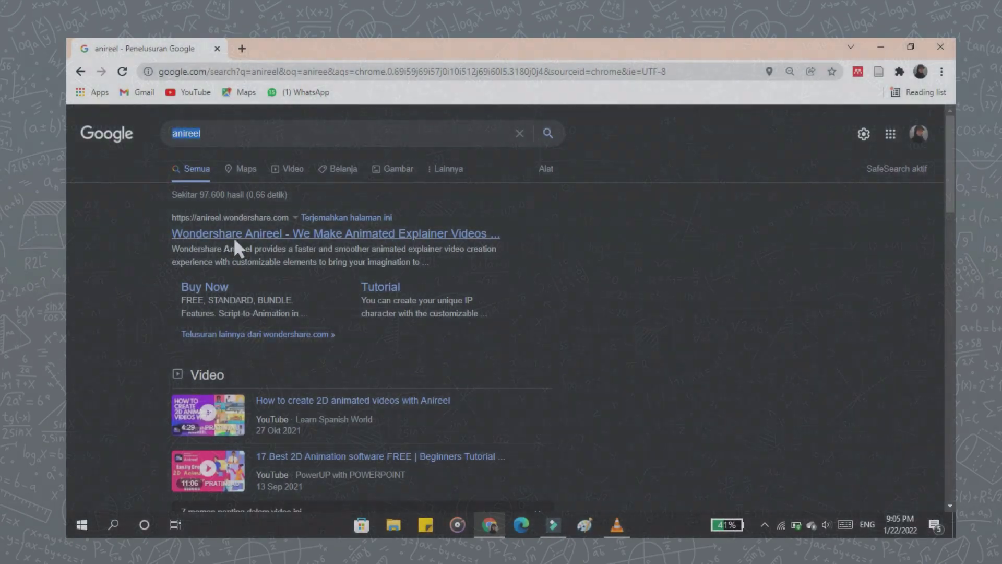
Go to the official Anireel website from Google and download the installer anireel_setup_full9589.exe
left_click(233, 234)
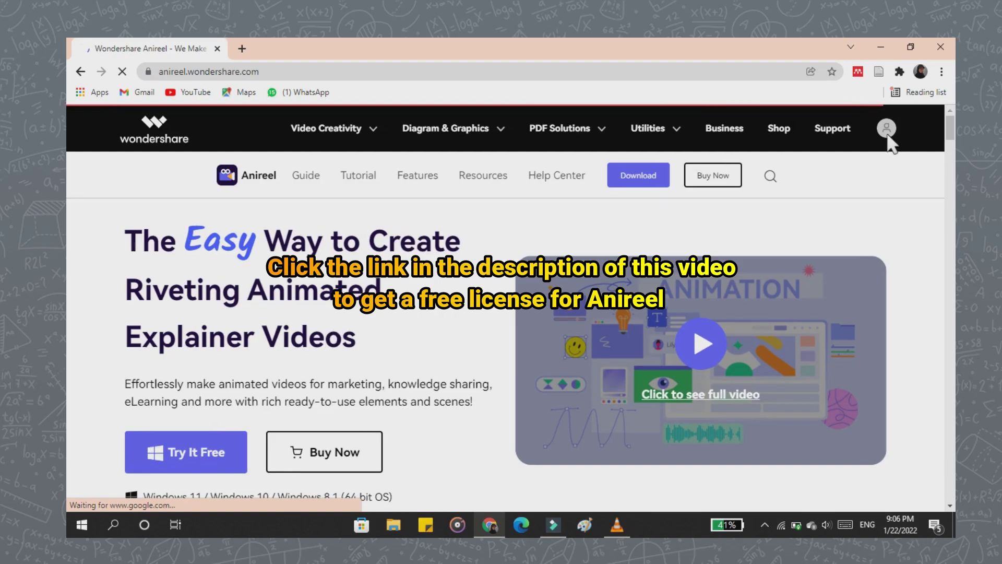
left_click(644, 182)
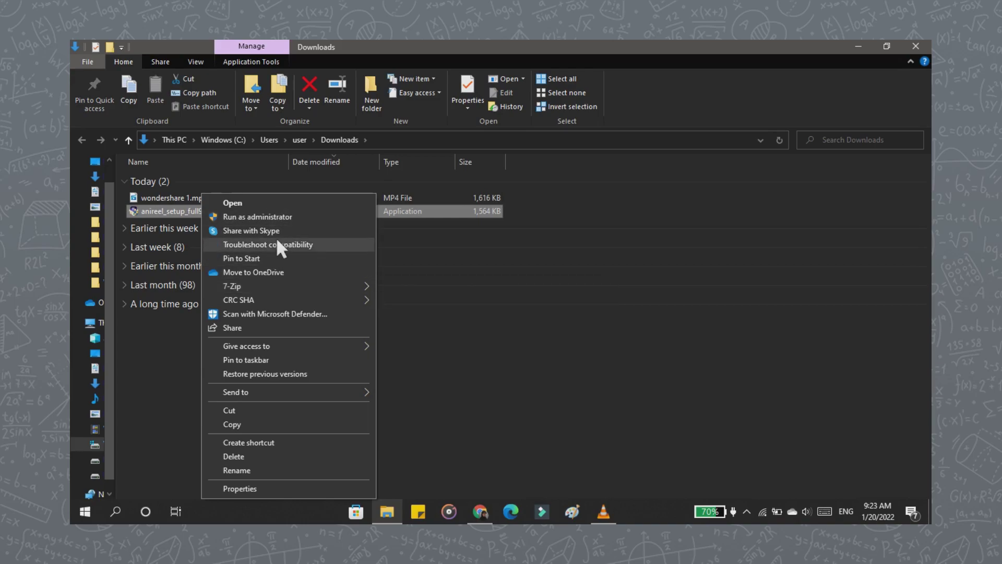
Install Anireel from anireel_setup as administrator, then start it and go to Login
left_click(278, 216)
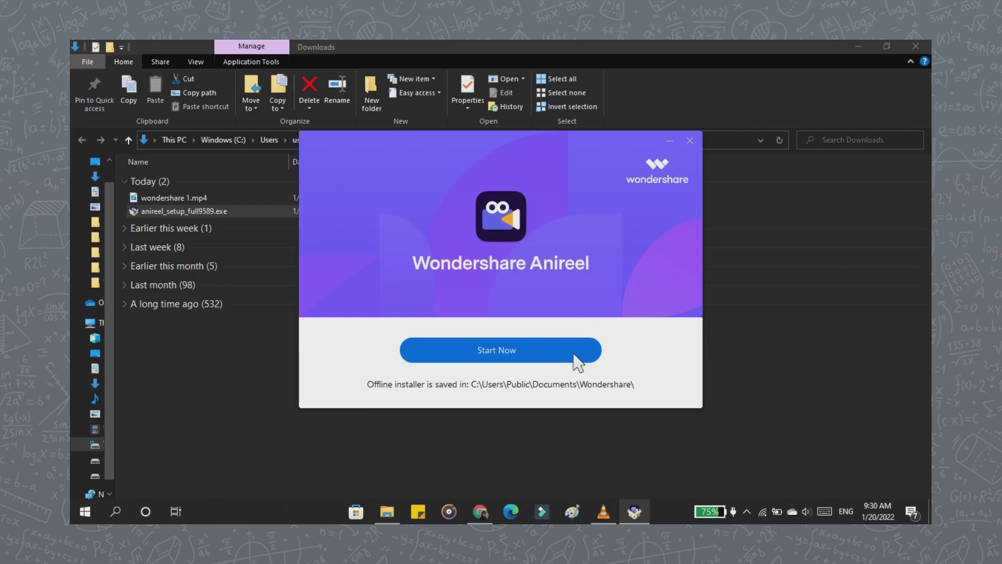
left_click(574, 354)
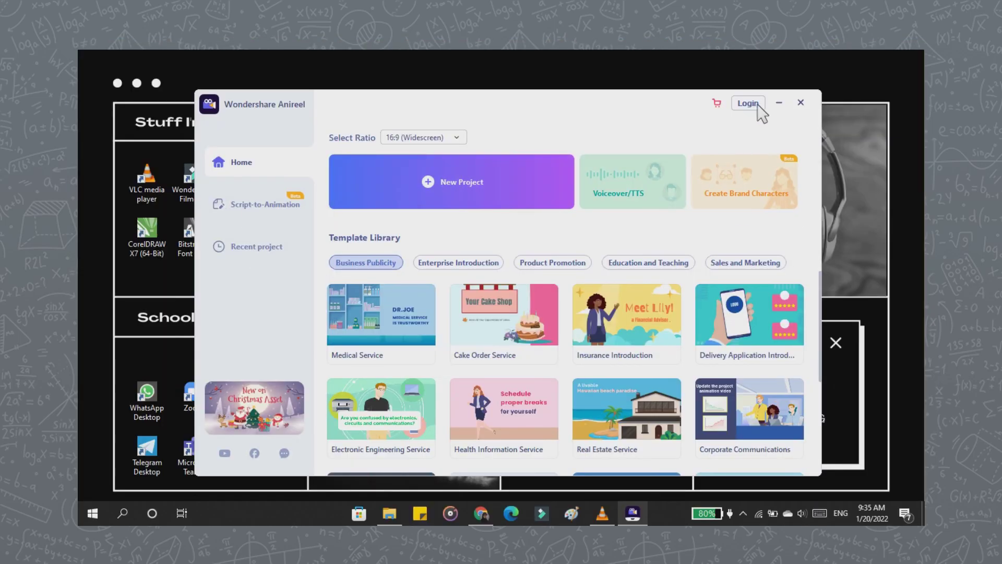
left_click(748, 103)
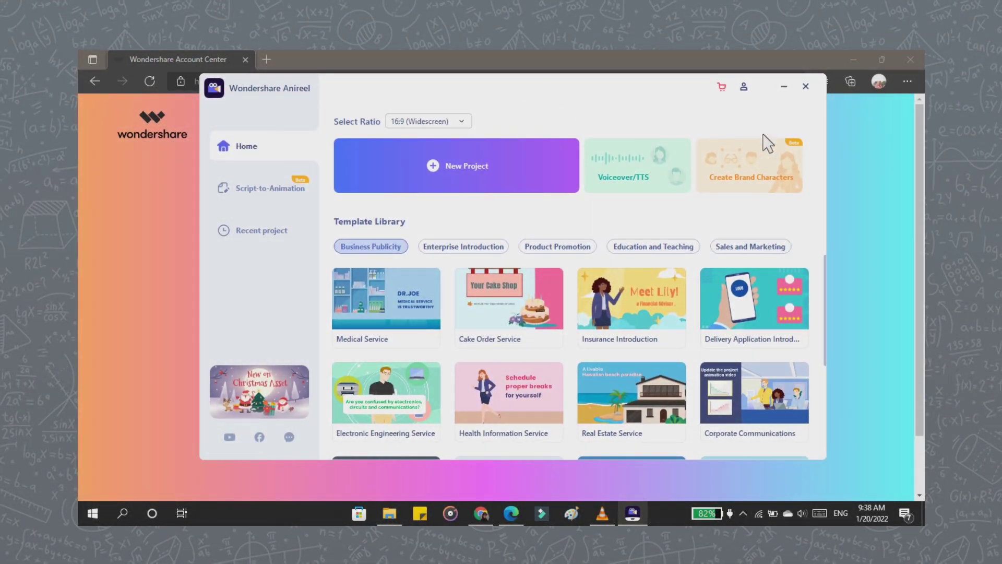
Check the signed-in account details and keep the 16:9 widescreen aspect ratio
left_click(744, 88)
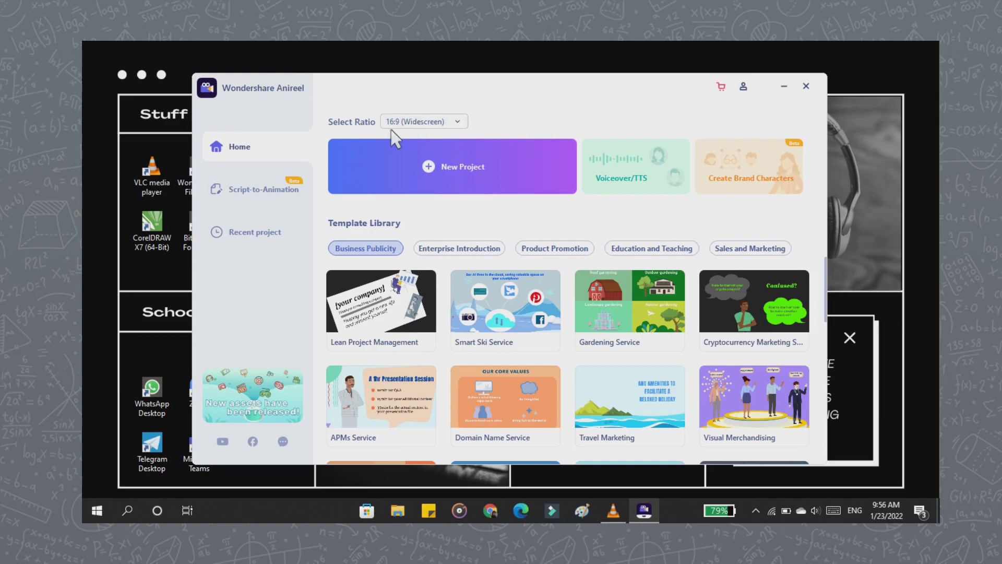
left_click(419, 120)
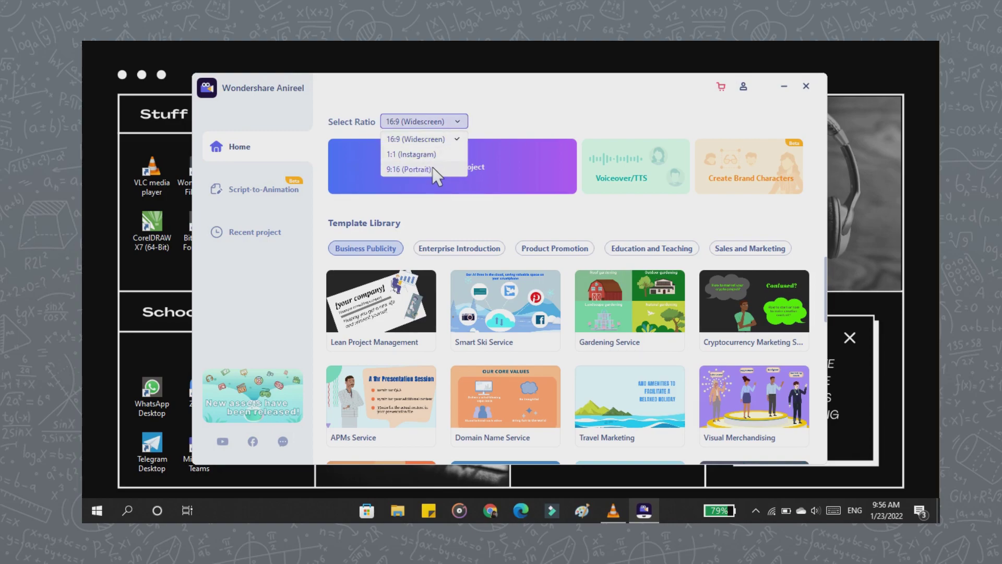
left_click(475, 123)
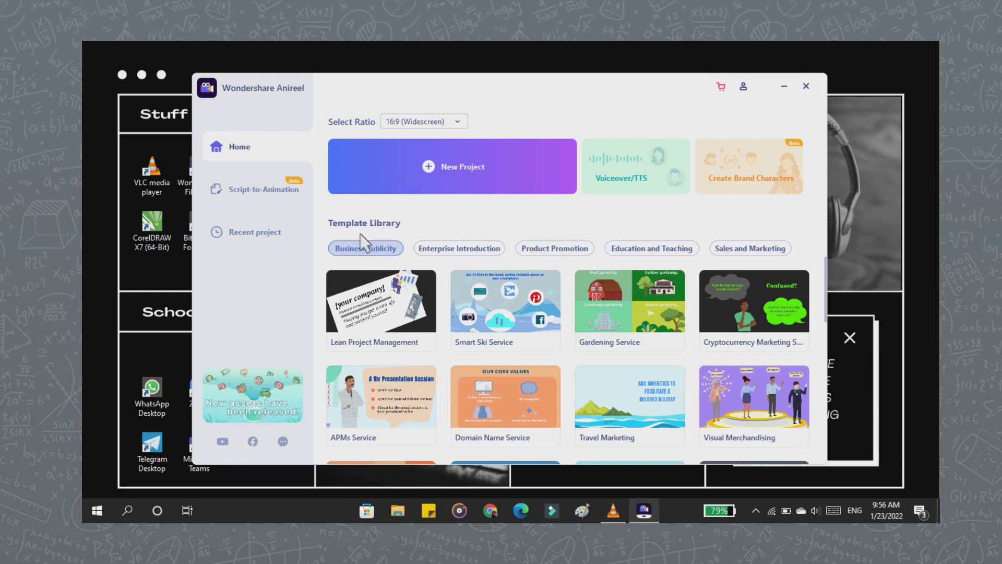
Browse the Enterprise, Product Promotion, Education and Sales templates, Script-to-Animation, and recent projects
left_click(448, 249)
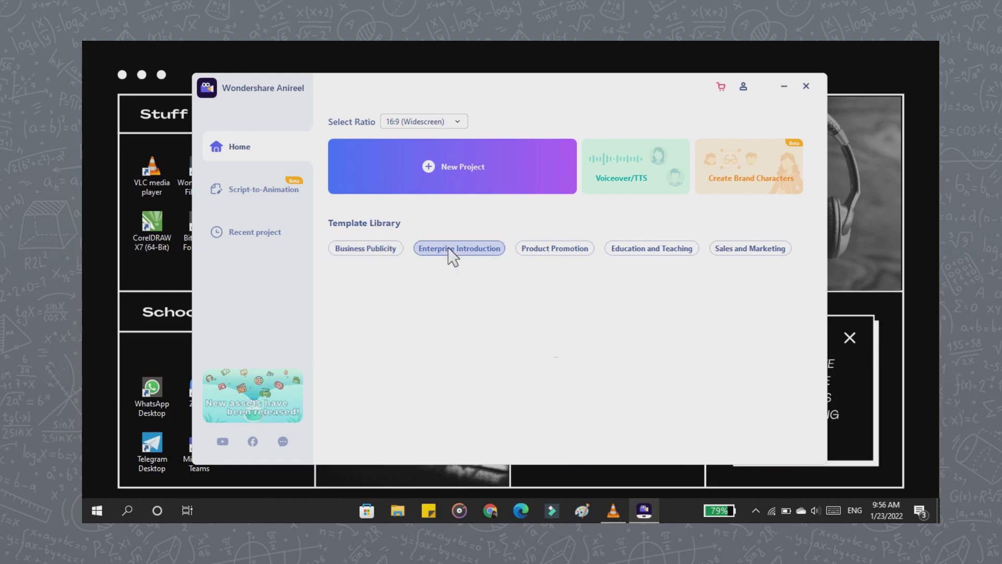
left_click(574, 253)
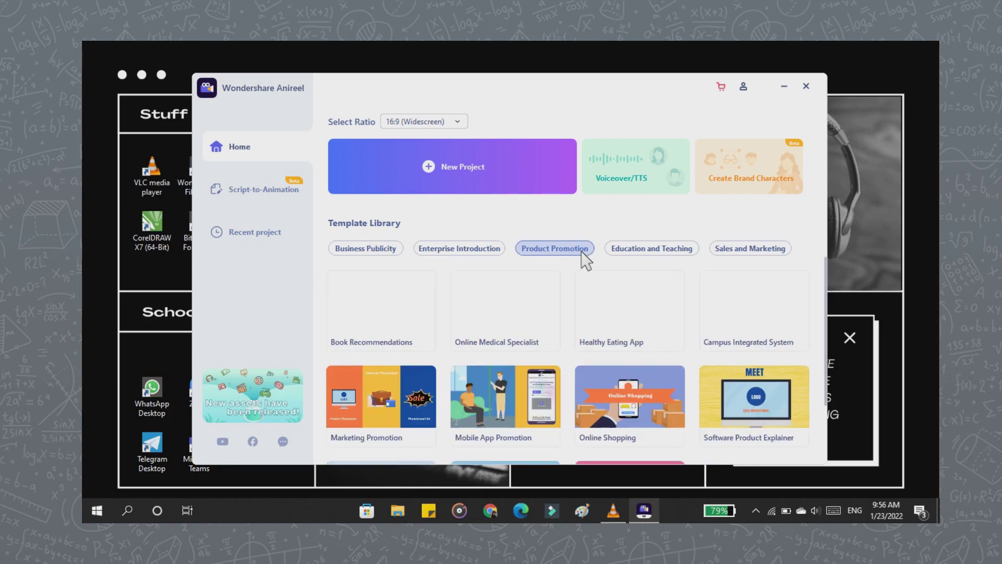
left_click(633, 252)
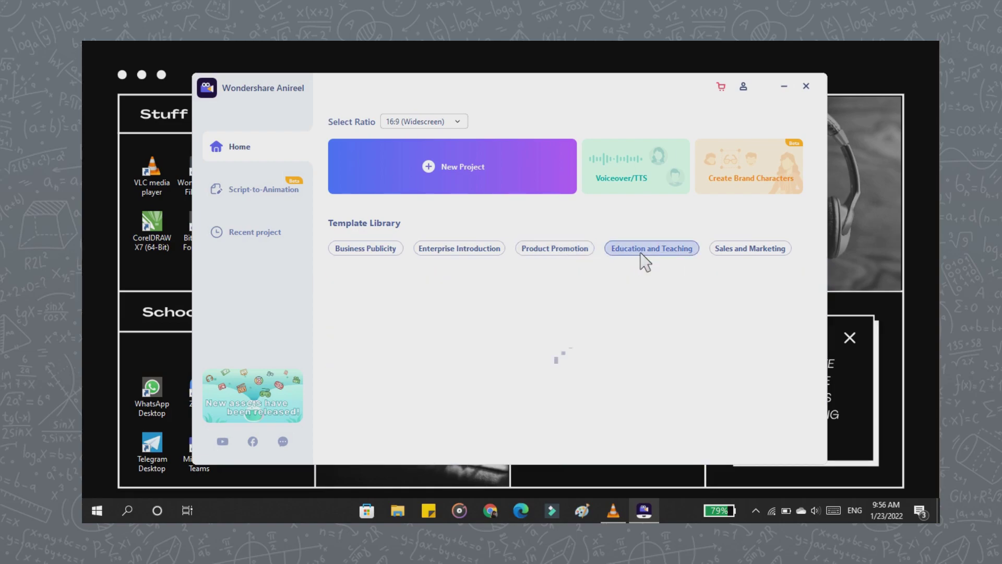
scroll(634, 309, "down", 3)
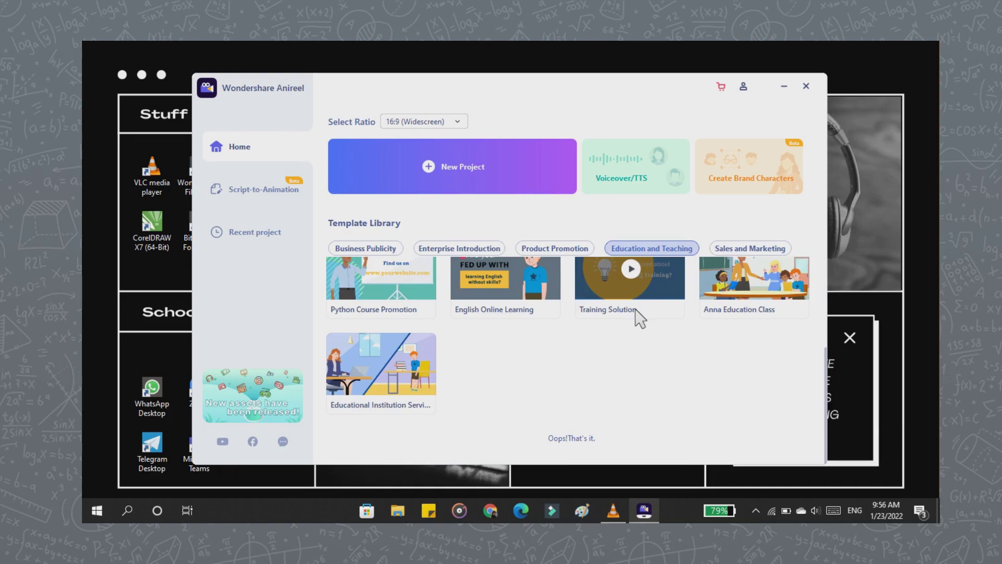
scroll(718, 296, "up", 3)
left_click(726, 250)
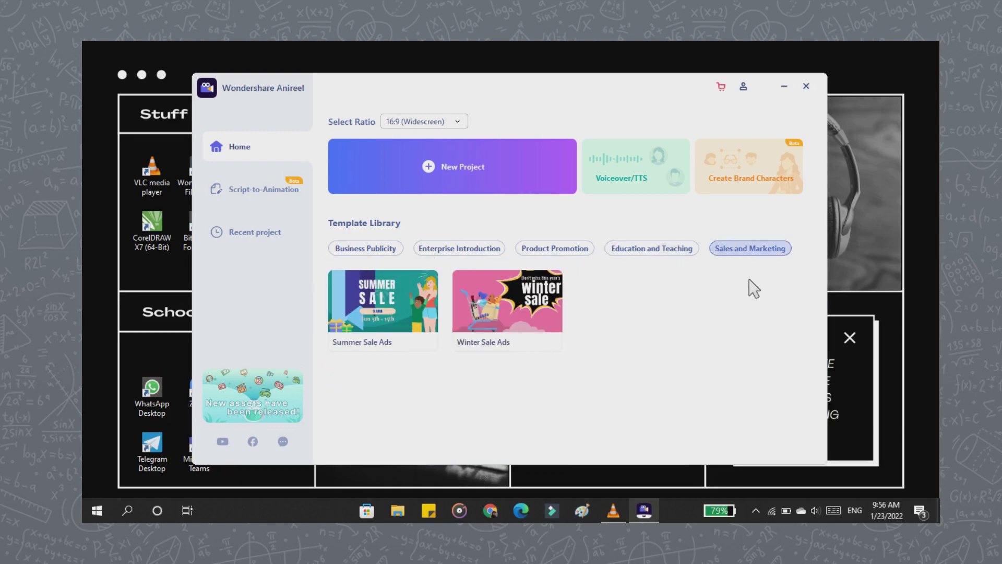
left_click(267, 191)
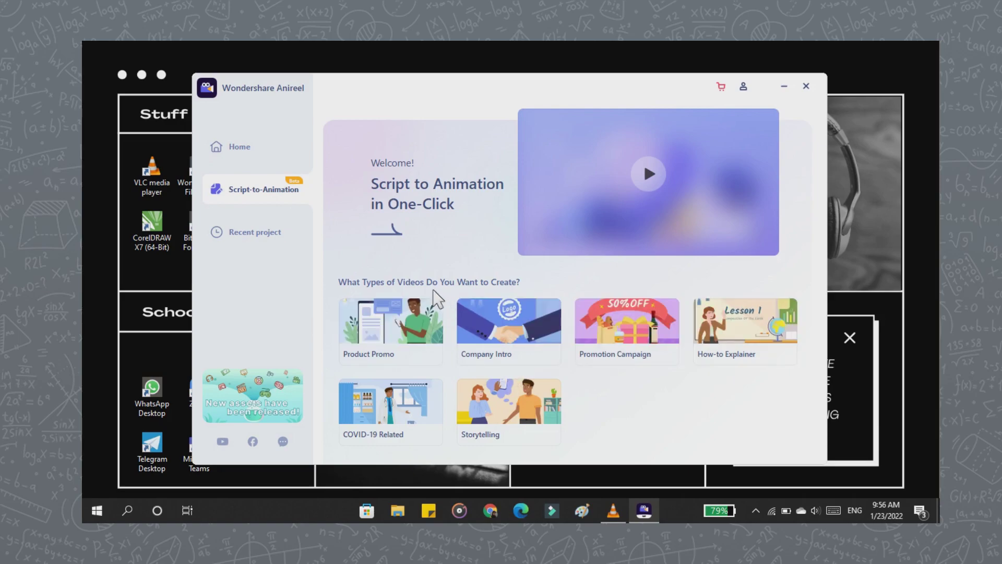
left_click(261, 232)
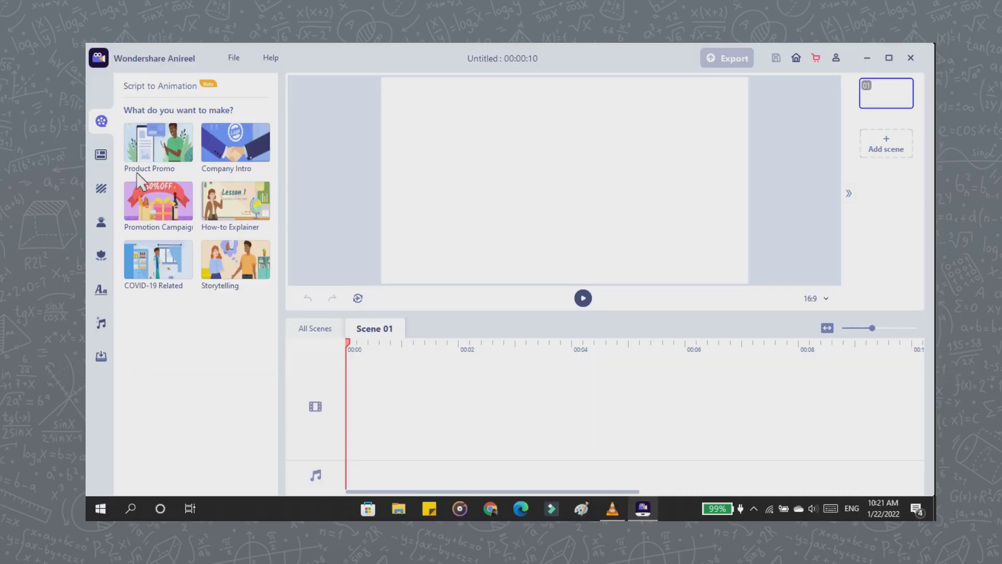
Put the Happy Birthday scene in Scene 01, trim it to 4 seconds, and add Scene 02
left_click(101, 154)
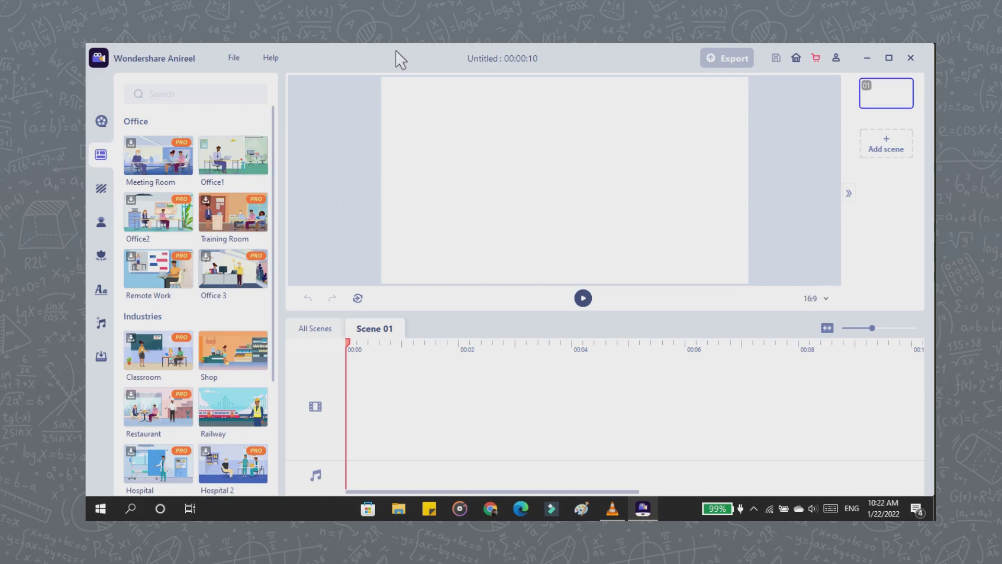
scroll(233, 285, "down", 3)
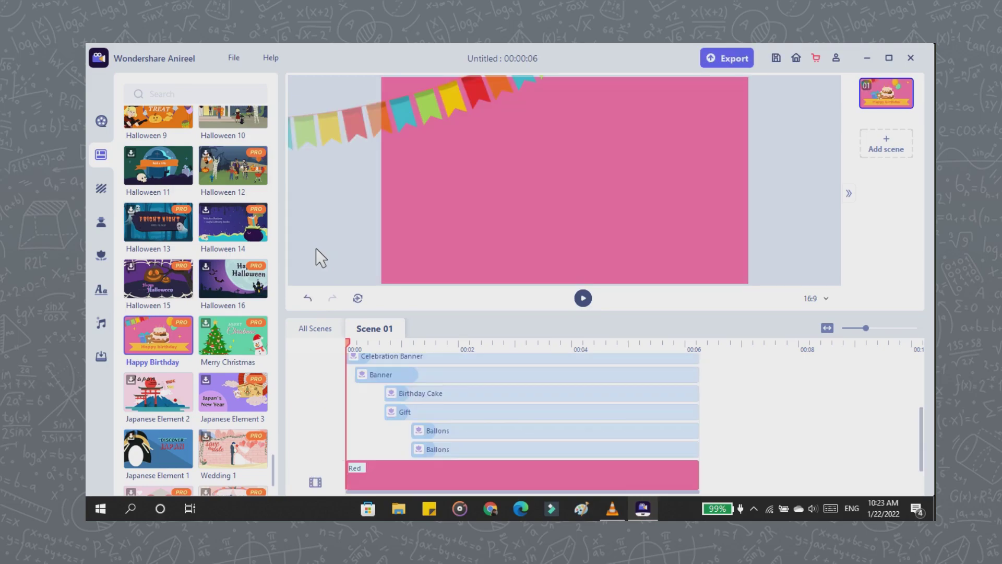
left_click(581, 301)
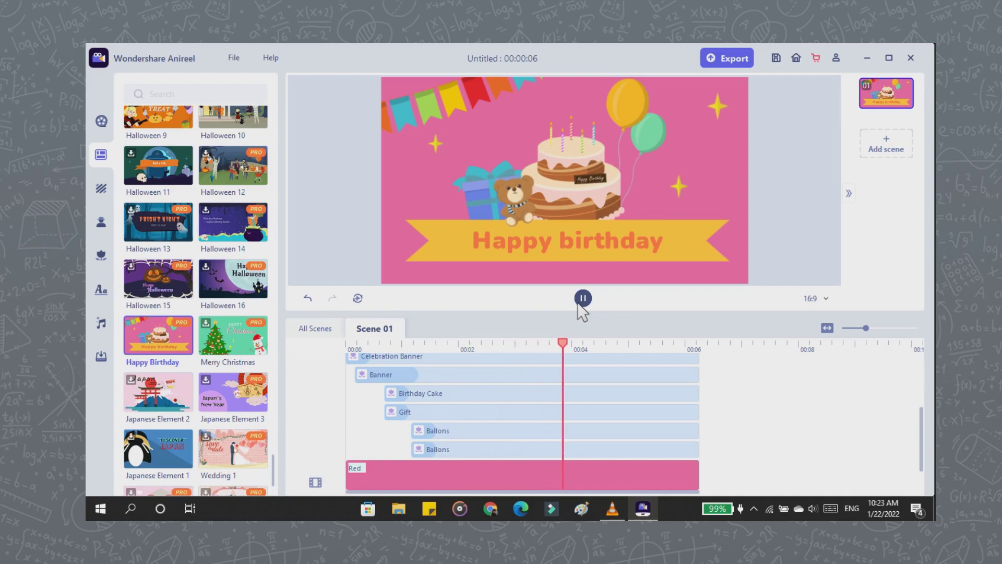
left_click_drag(699, 475, 584, 462)
left_click(459, 277)
left_click(886, 149)
scroll(203, 300, "down", 6)
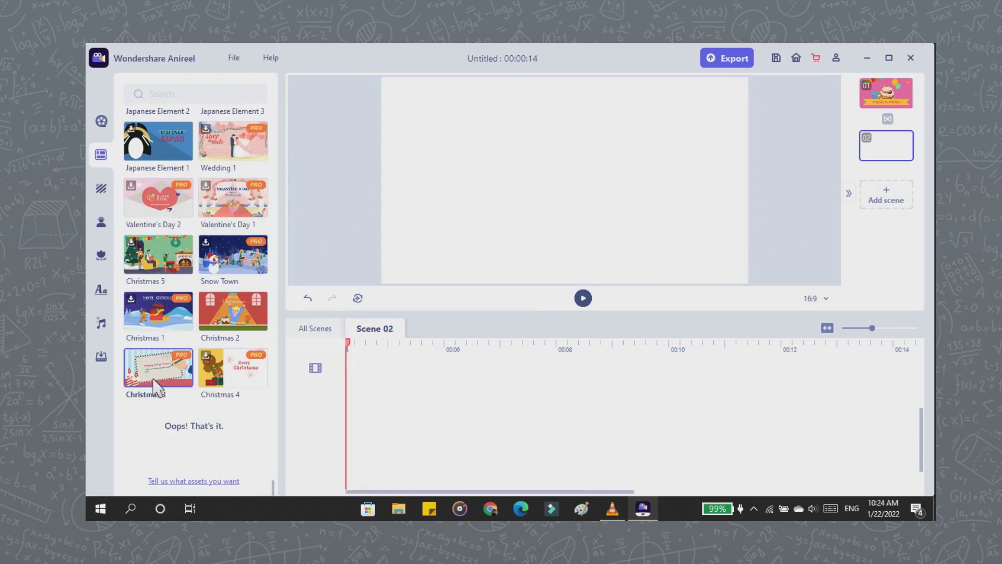
Fill Scene 02 with the Christmas 3 envelope and add a third Discount scene
left_click(168, 374)
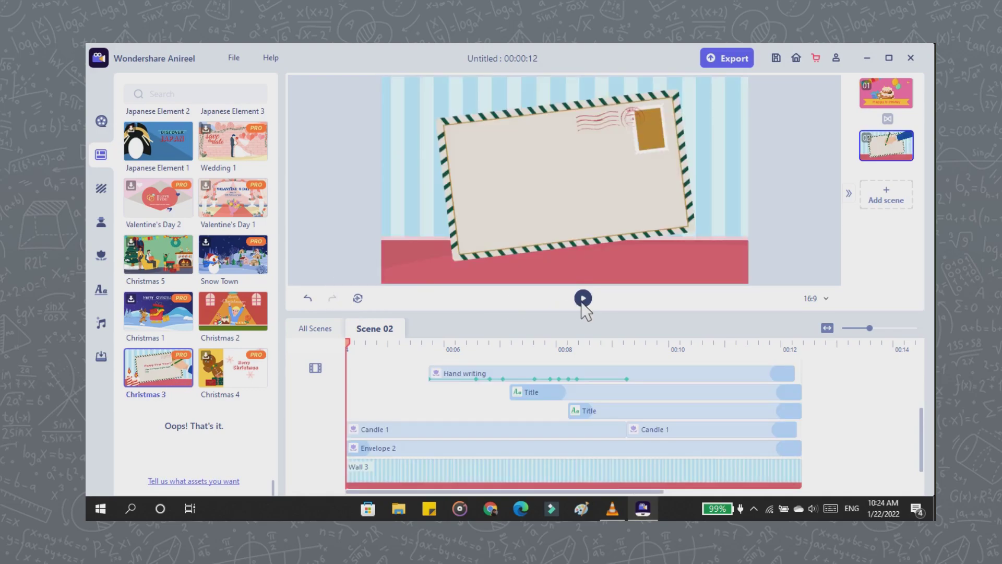
left_click(583, 300)
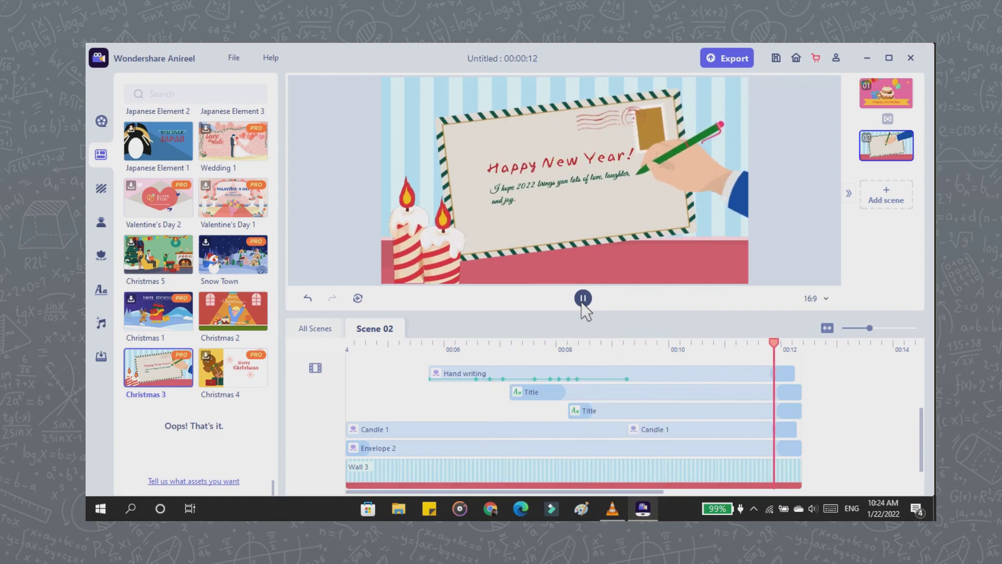
scroll(254, 198, "up", 10)
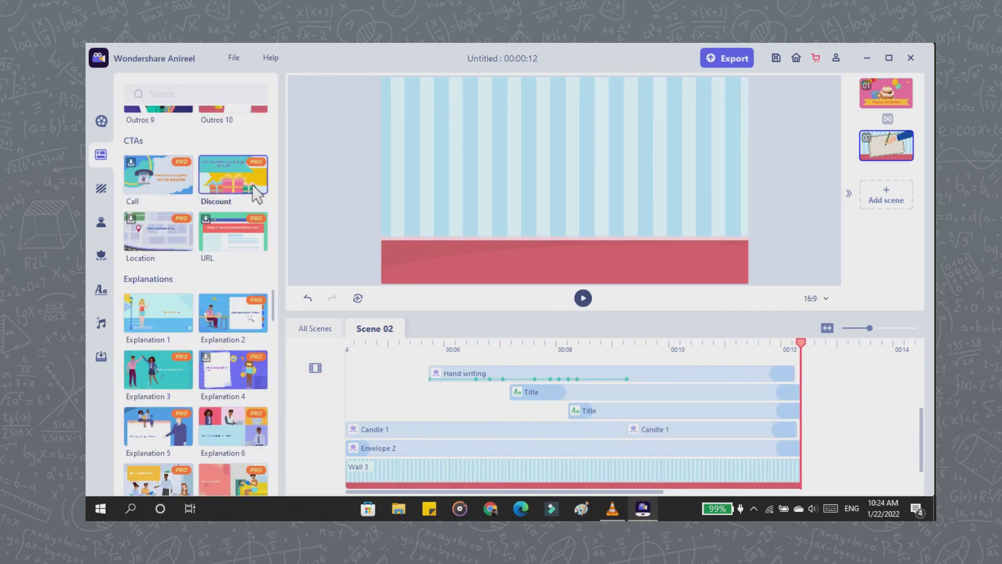
left_click(888, 200)
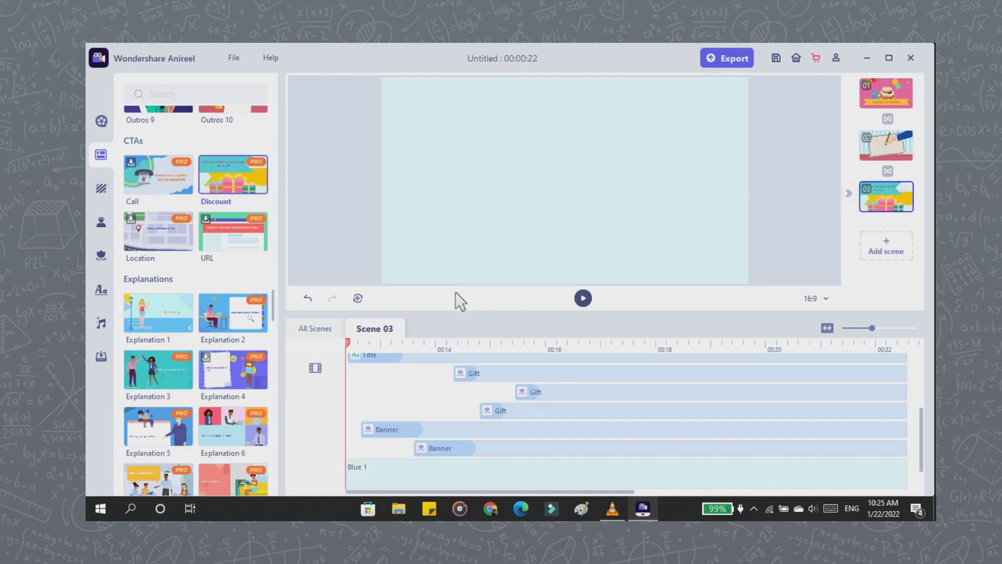
Delete the Title, teal Banner and yellow Banner clips from the third scene
left_click(320, 327)
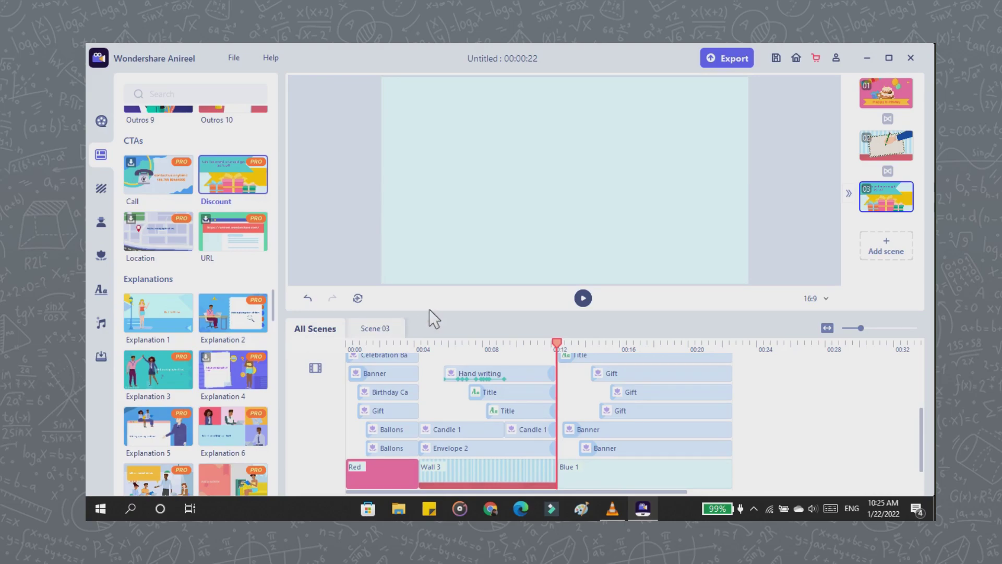
left_click(708, 344)
left_click(706, 391)
right_click(707, 392)
left_click(731, 415)
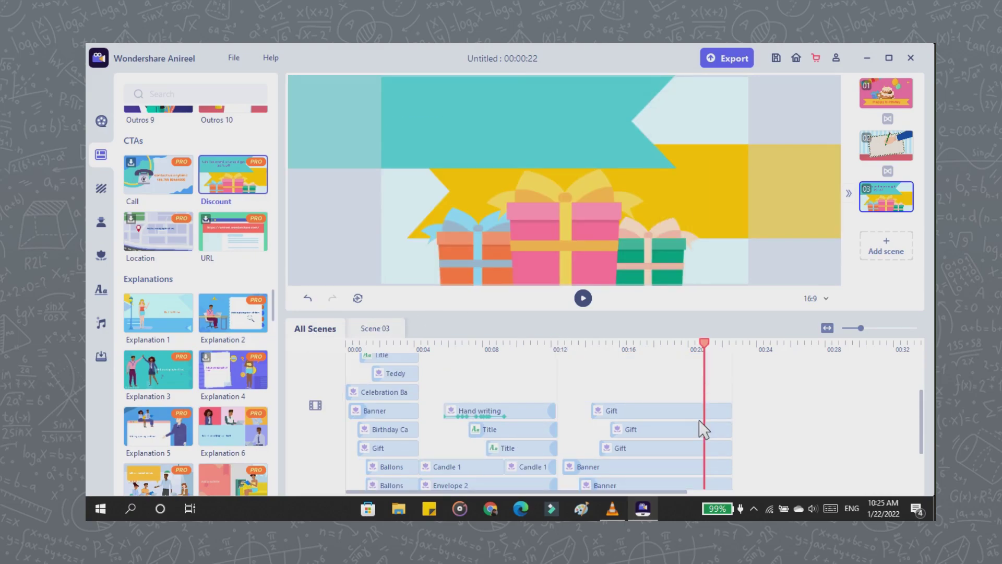
left_click(651, 468)
right_click(651, 467)
left_click(669, 494)
left_click(654, 481)
right_click(654, 482)
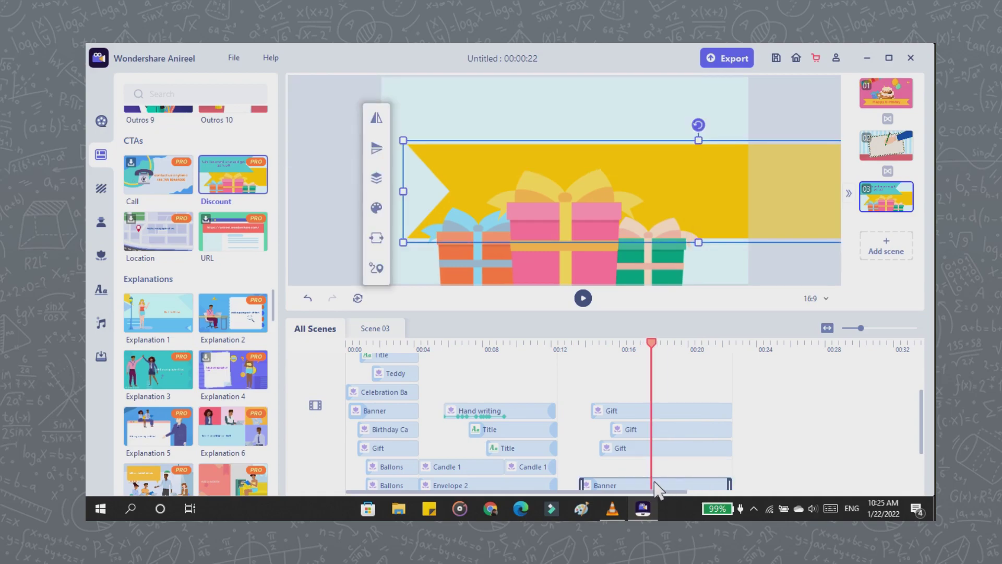
left_click(673, 507)
Undo the last deletion and move two Gift clips into Scene 02
scroll(671, 431, "down", 2)
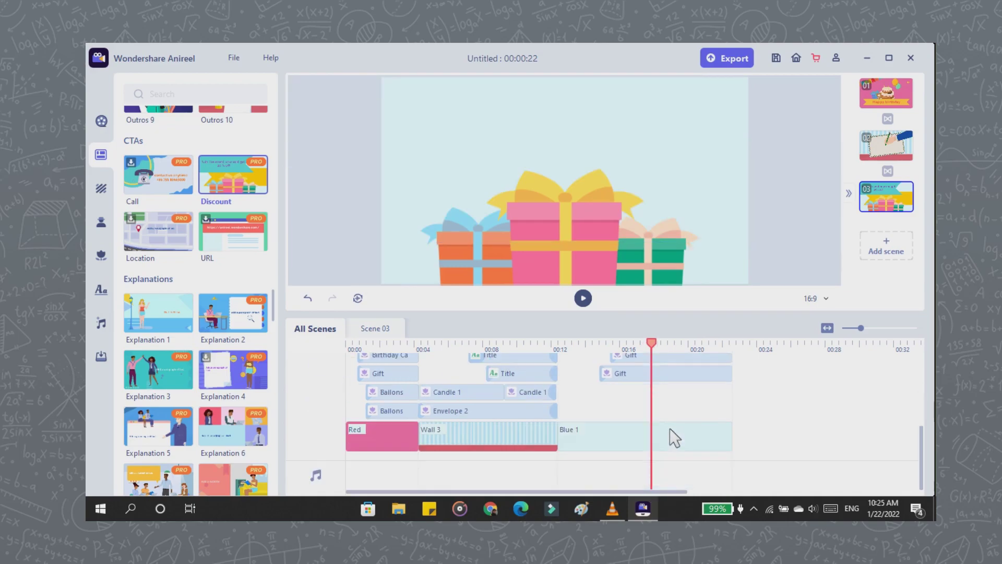
key("ctrl+z")
left_click_drag(669, 410, 541, 390)
left_click_drag(640, 430, 509, 433)
Remove the now-empty third scene by deleting its Blue 1 background
scroll(676, 455, "down", 5)
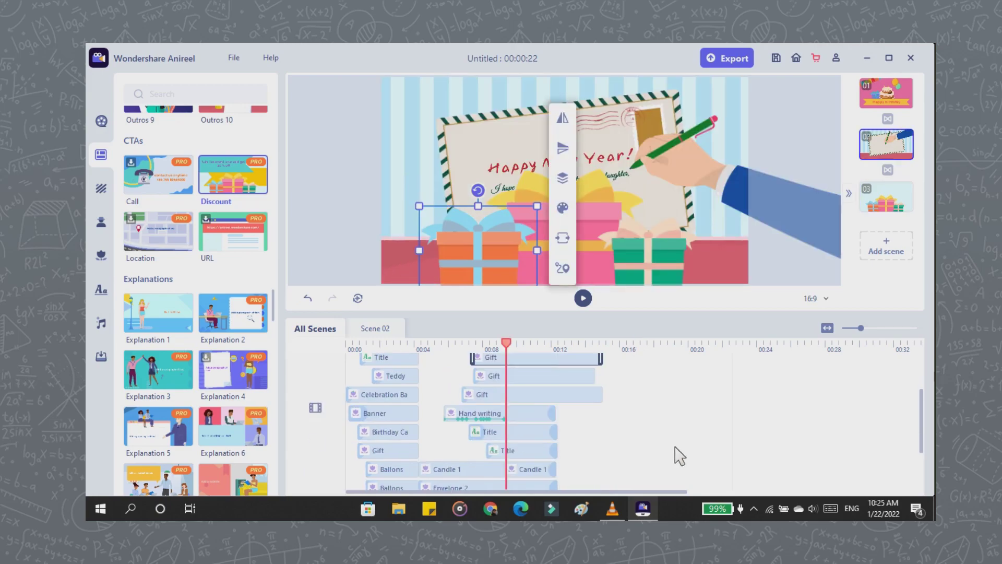
left_click(648, 437)
key("Delete")
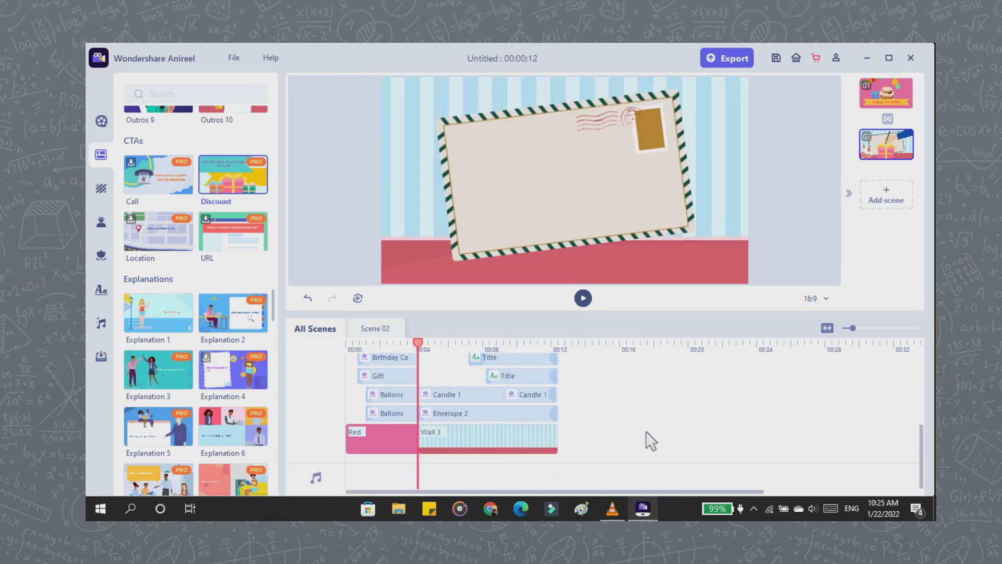
scroll(642, 425, "up", 5)
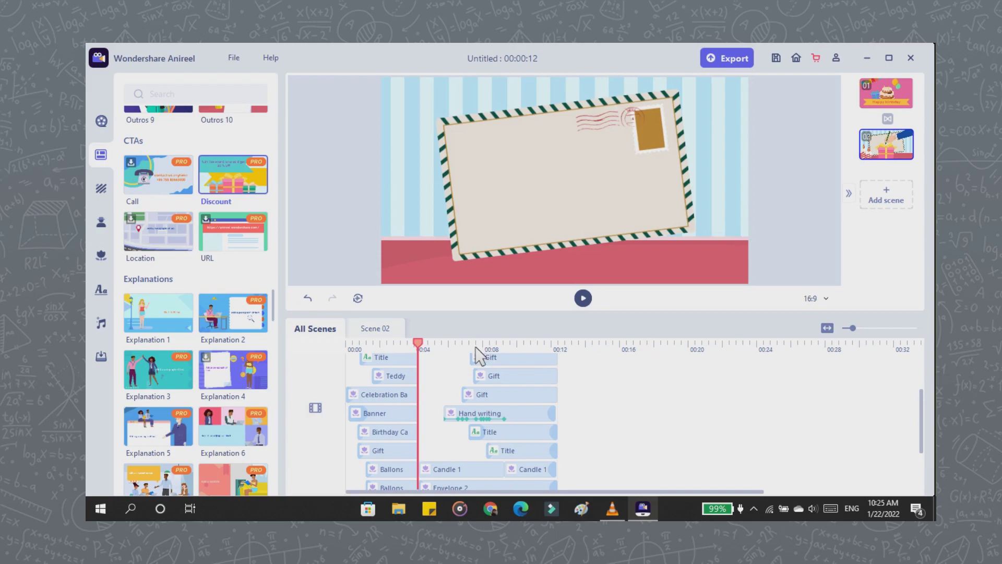
Bring the green gift group in front of all other layers
left_click(509, 345)
left_click(511, 376)
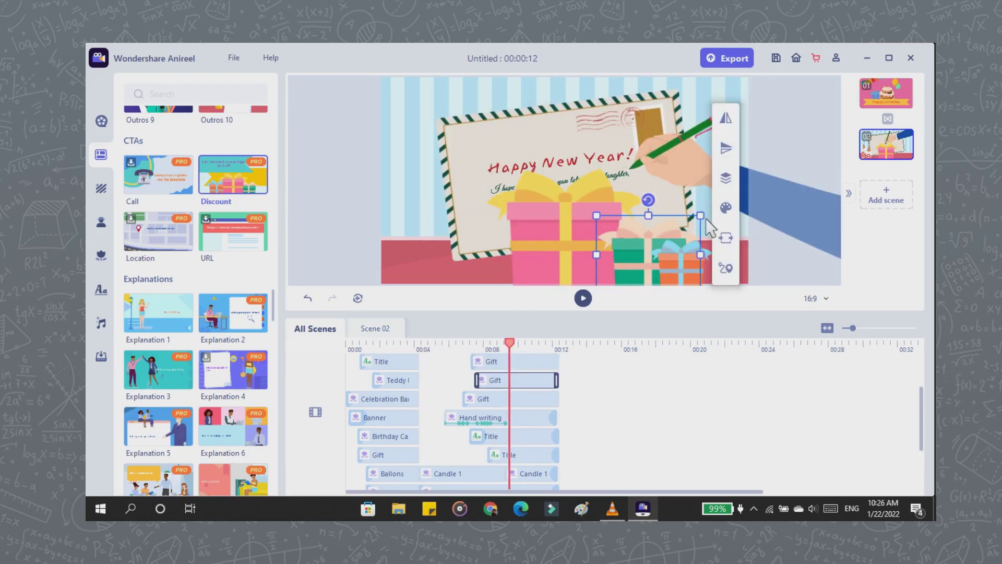
left_click(713, 252)
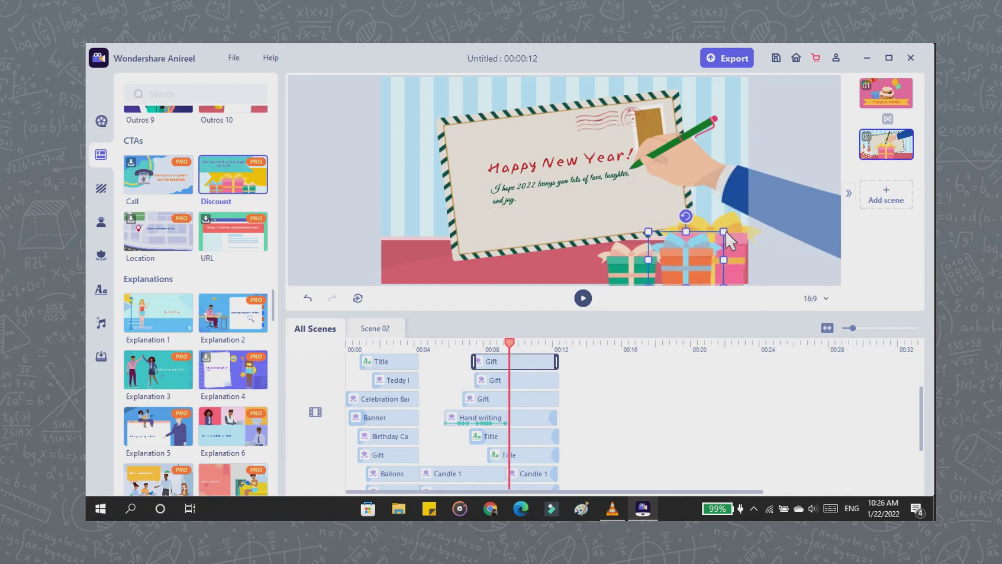
left_click(629, 273)
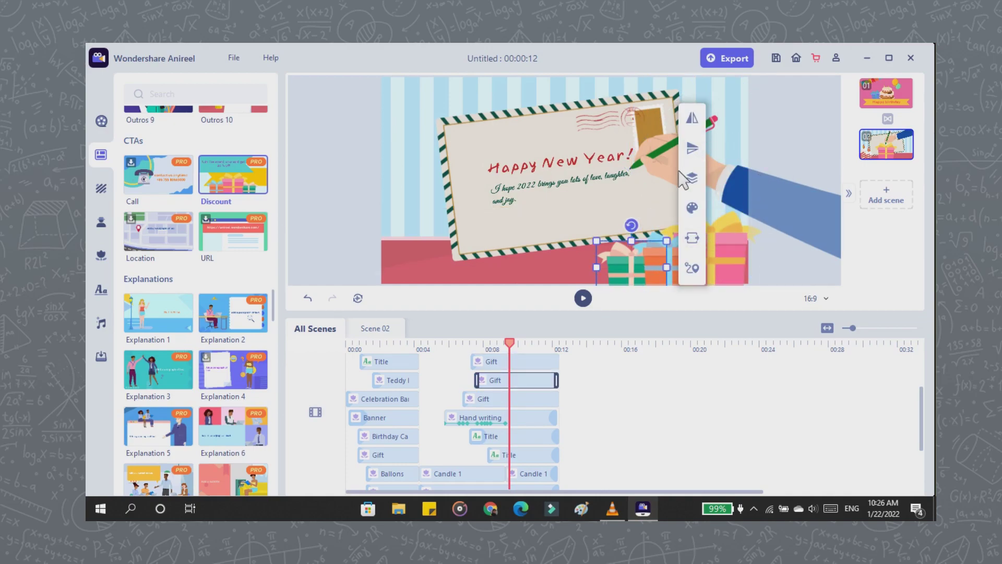
left_click(691, 178)
left_click(754, 202)
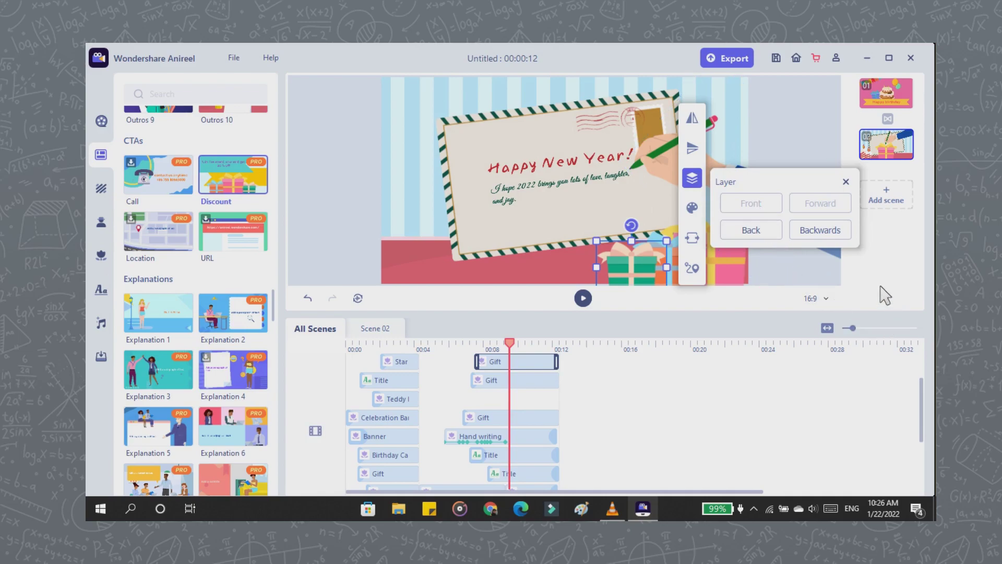
left_click(846, 181)
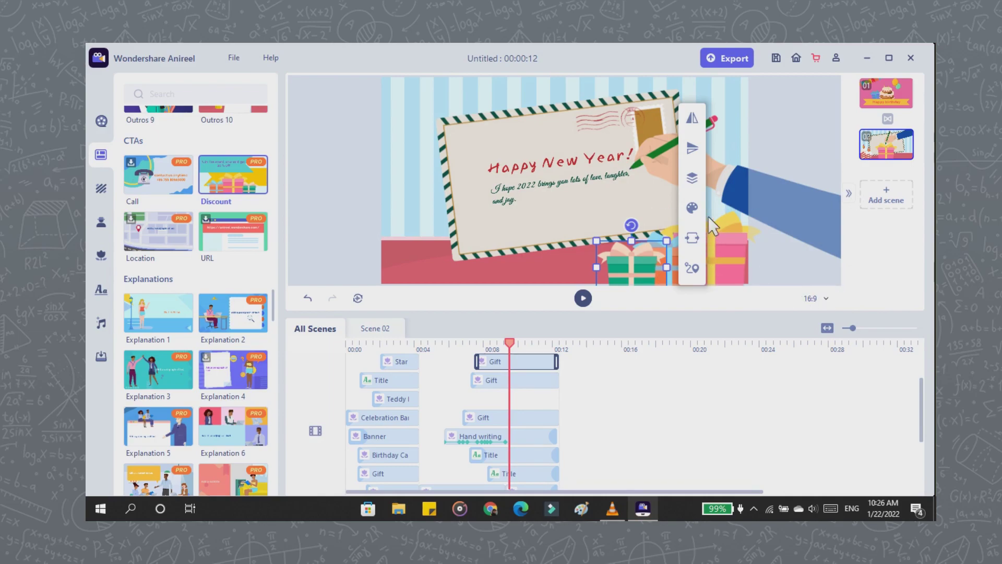
left_click(694, 208)
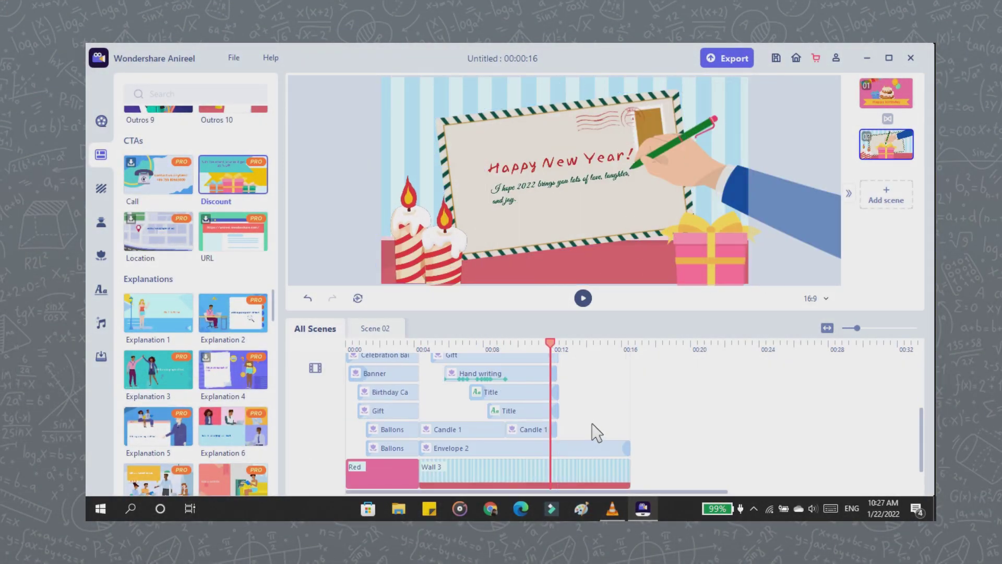
Stretch the envelope scene's clips, including Hand writing, out to 00:16
left_click(499, 425)
left_click(537, 429)
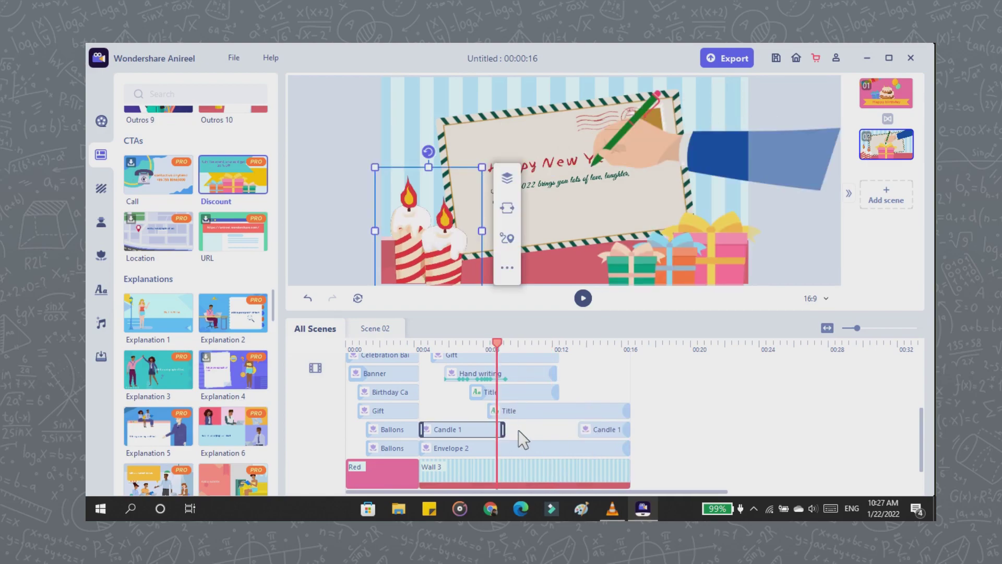
scroll(554, 418, "up", 2)
left_click(554, 410)
left_click_drag(554, 411, 628, 414)
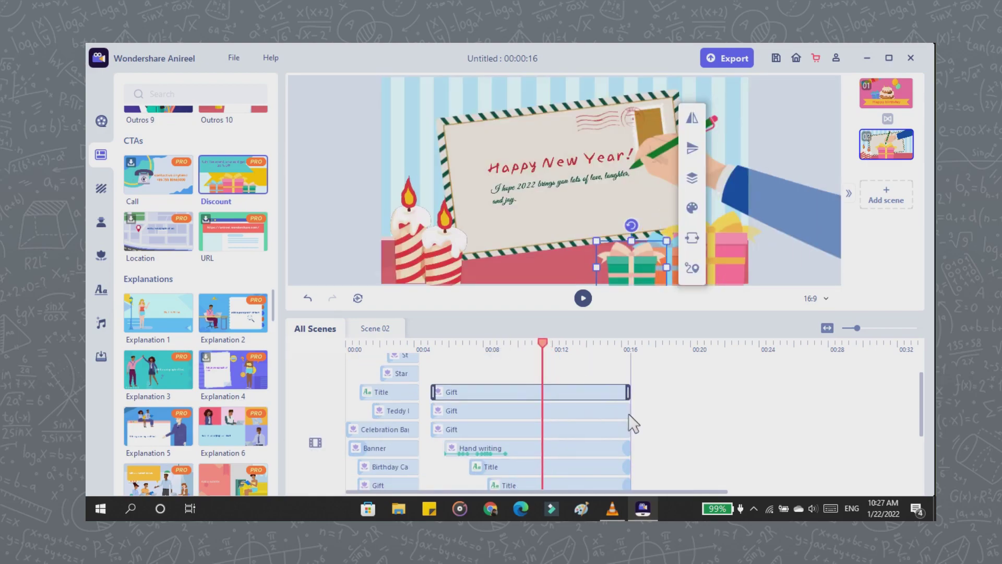
scroll(628, 414, "up", 2)
Replace the Wall 3 background of the envelope scene with Abstract 19
scroll(565, 380, "down", 5)
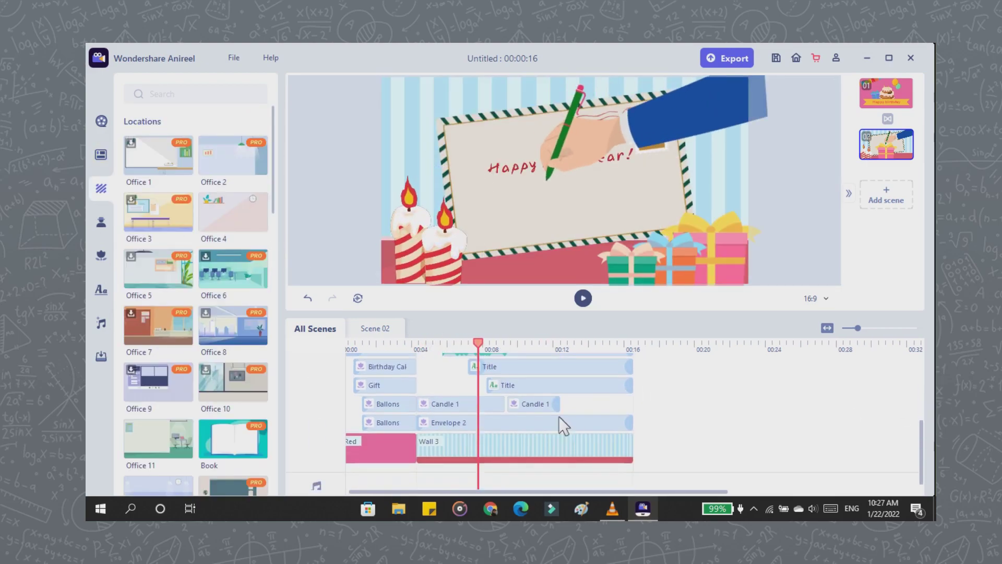
right_click(532, 440)
left_click(547, 451)
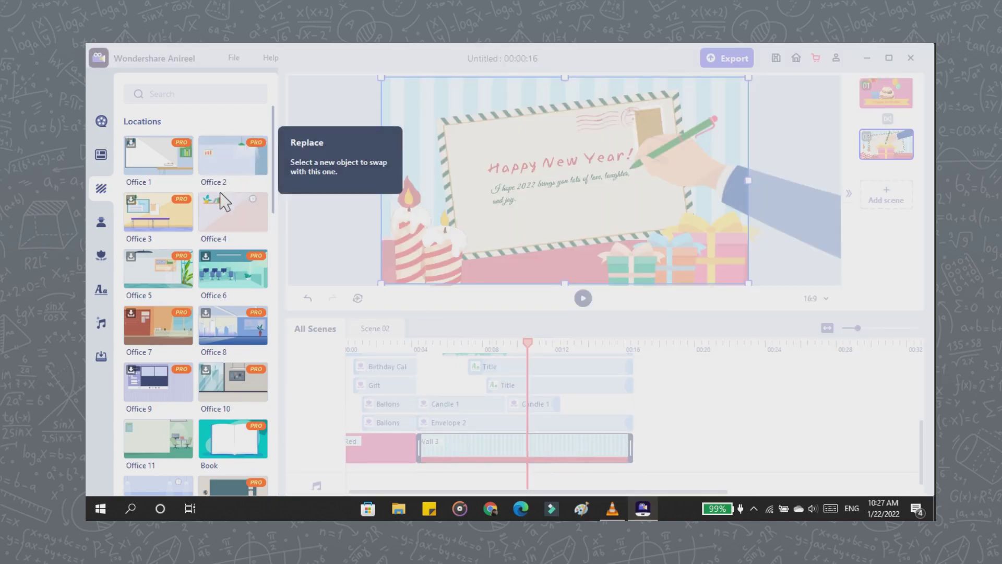
scroll(220, 194, "down", 4)
scroll(219, 308, "down", 10)
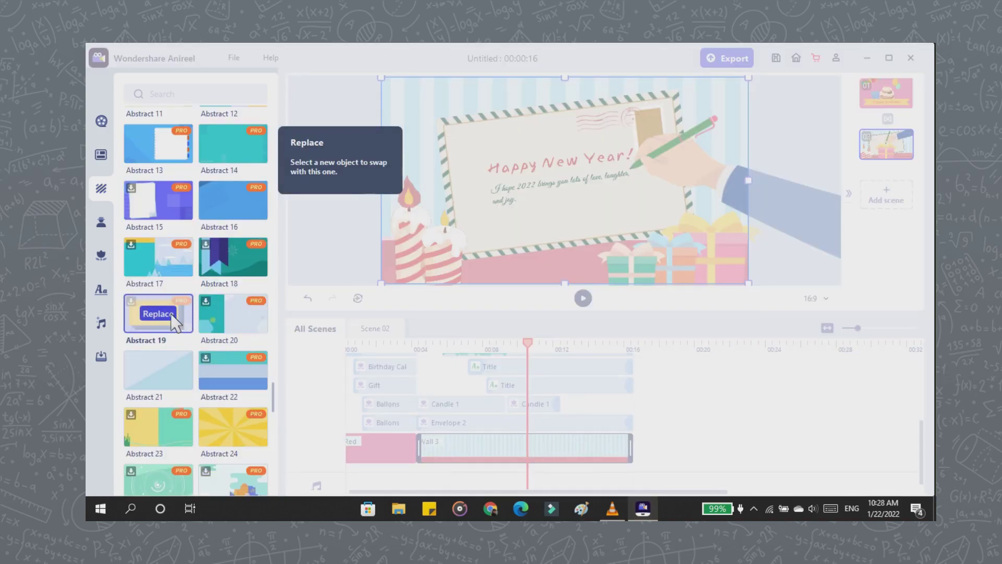
left_click(171, 313)
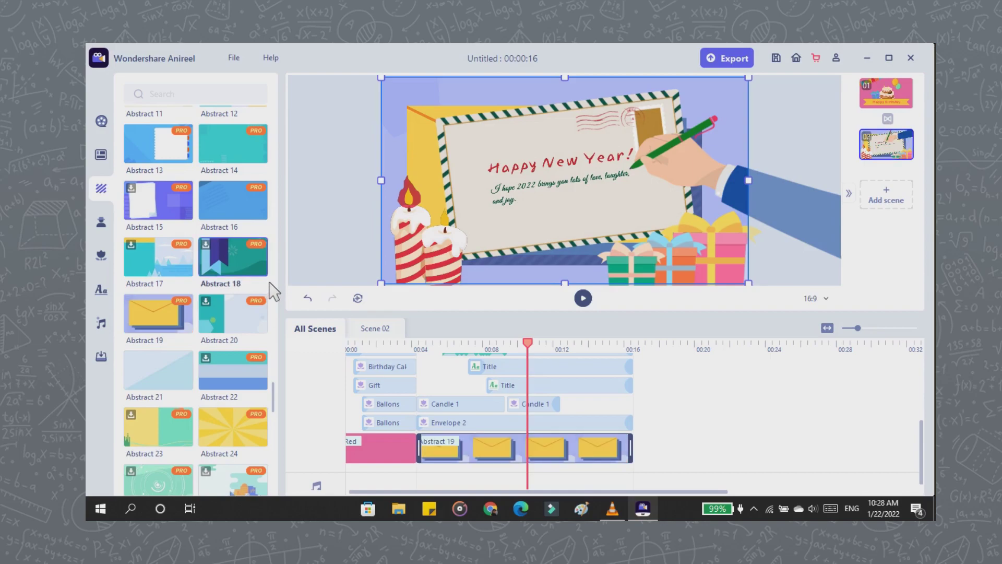
Add a third scene using the Christmas 2 template
left_click(101, 154)
scroll(198, 209, "down", 10)
left_click(886, 196)
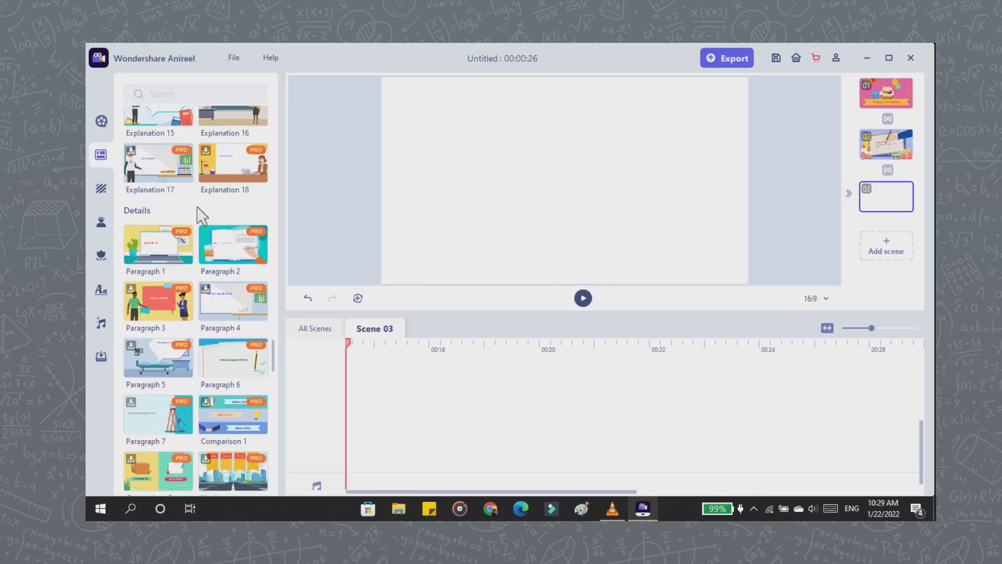
scroll(202, 216, "down", 10)
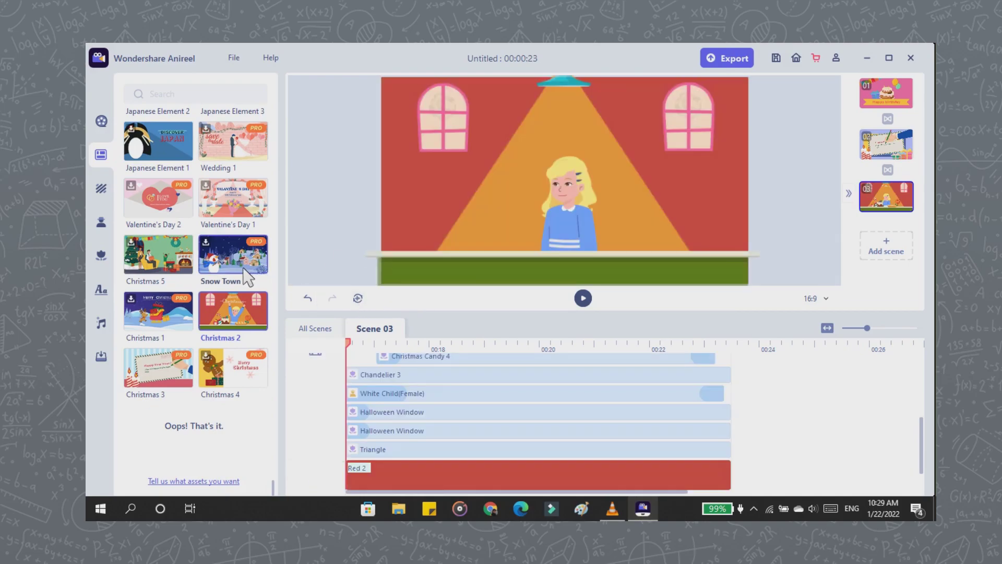
Preview the Christmas scene and replace its red background with Home 1
left_click(584, 302)
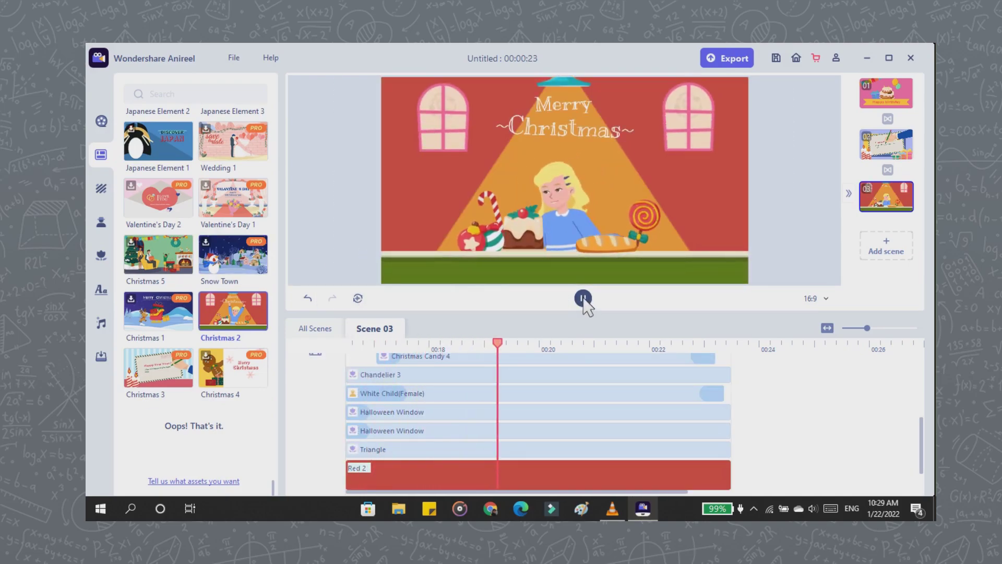
left_click(584, 300)
left_click(425, 483)
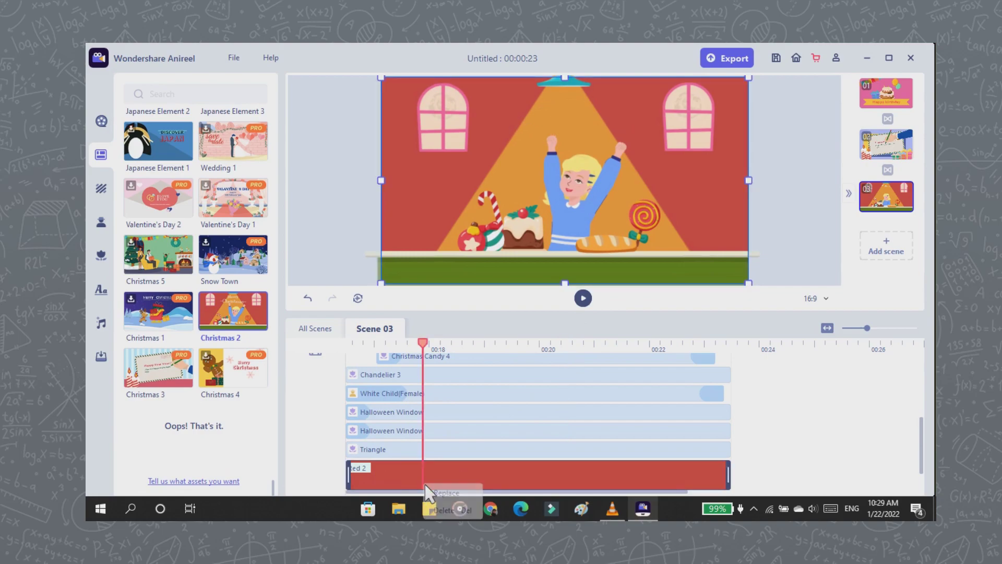
left_click(442, 495)
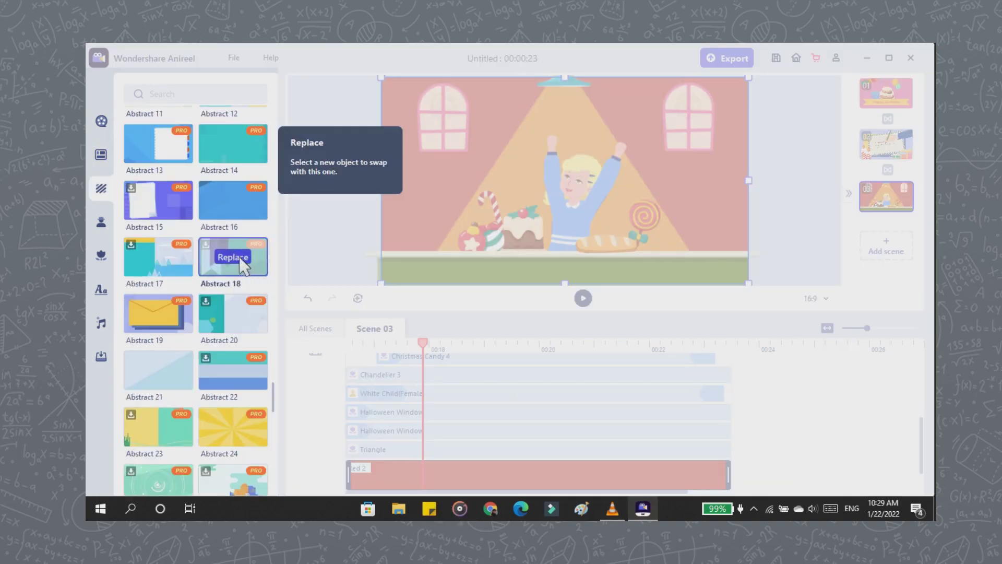
scroll(230, 253, "up", 15)
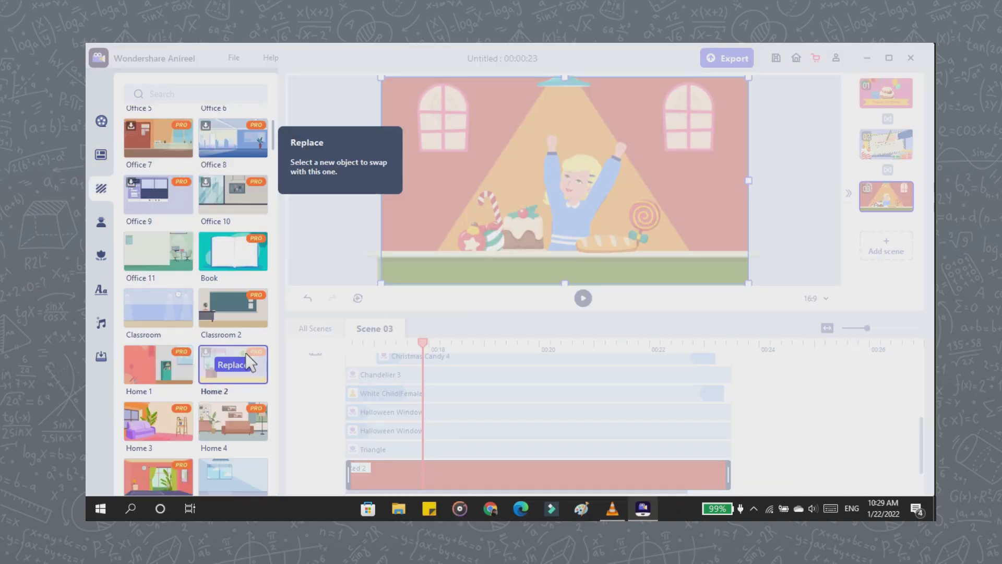
left_click(165, 365)
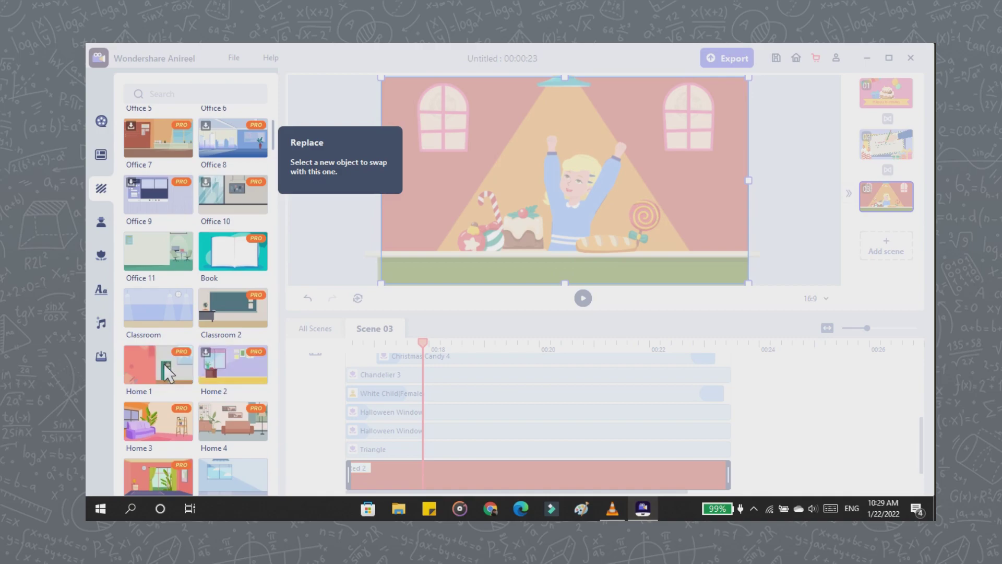
Delete the Triangle shape and Christmas Candy 4, then add gift boxes beside the cake
left_click(451, 454)
key("Delete")
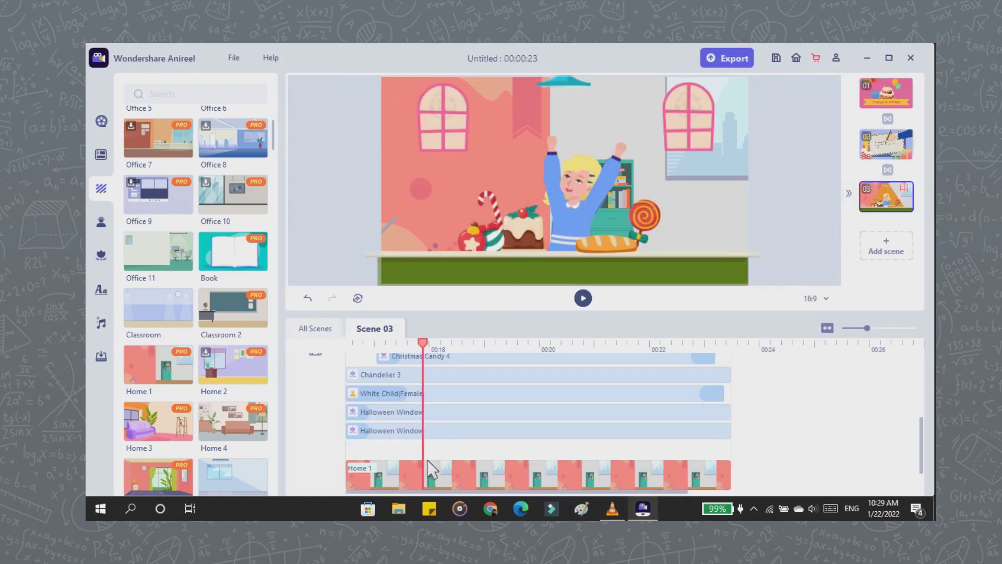
left_click(522, 232)
right_click(470, 243)
left_click(490, 298)
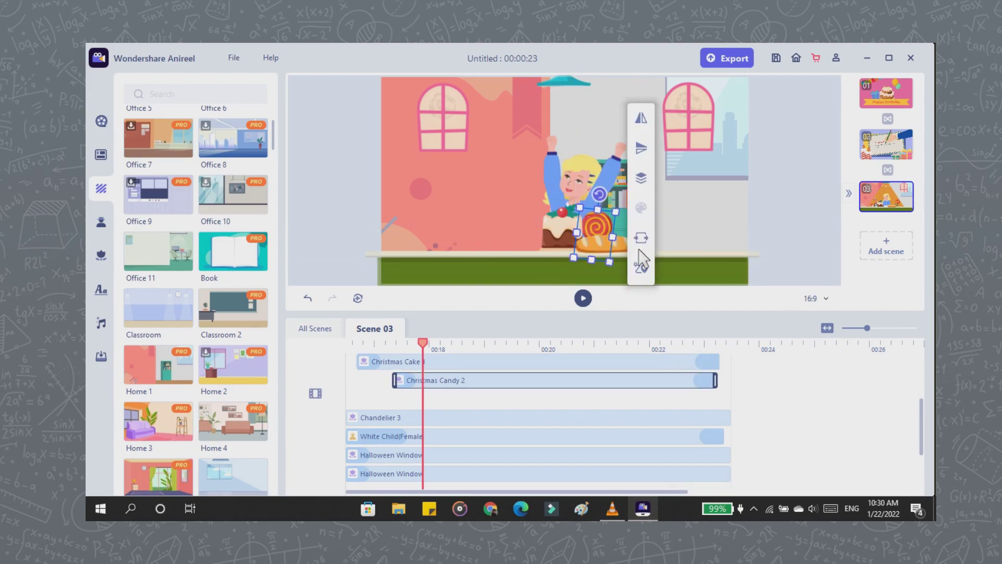
left_click(885, 245)
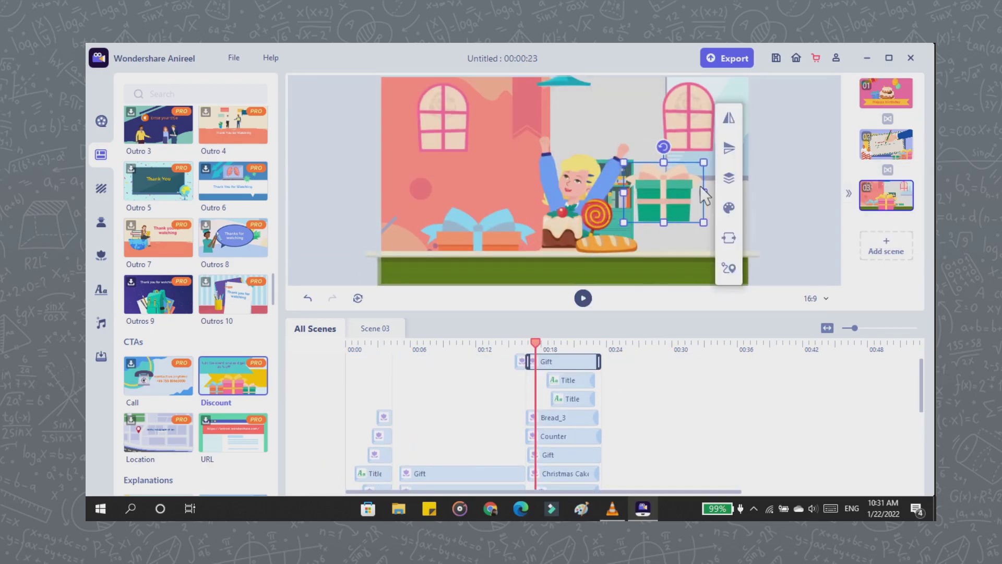
left_click(682, 235)
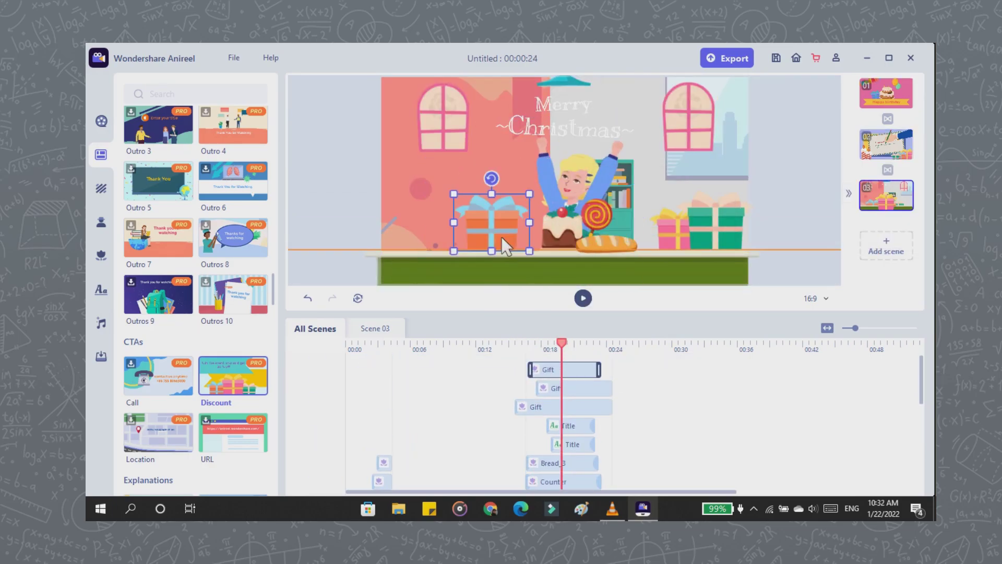
Place the gifts, then retitle Scene 01 'Hi Bestie! Today's your birthday!' at size 80
left_click(816, 273)
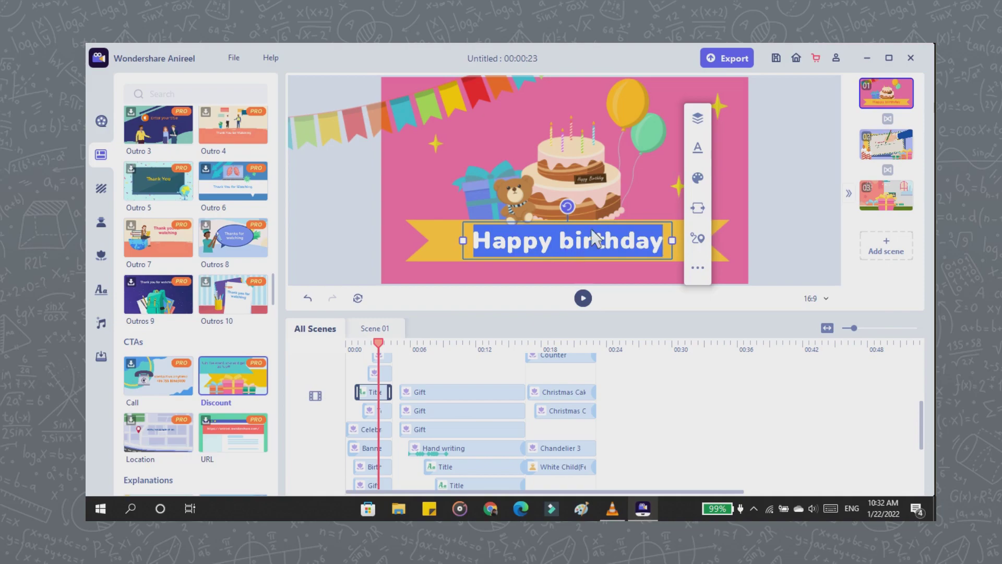
left_click(703, 148)
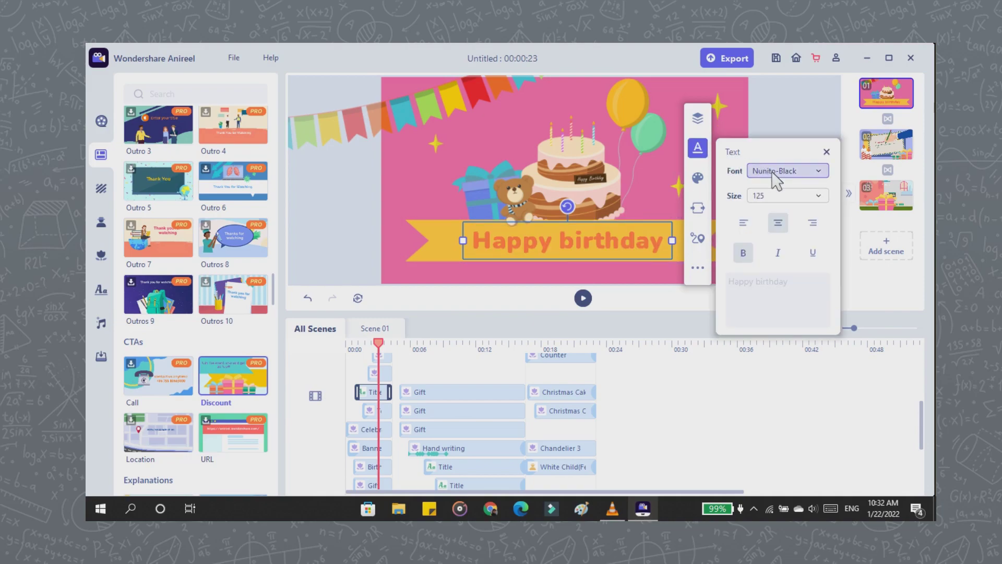
double_click(544, 246)
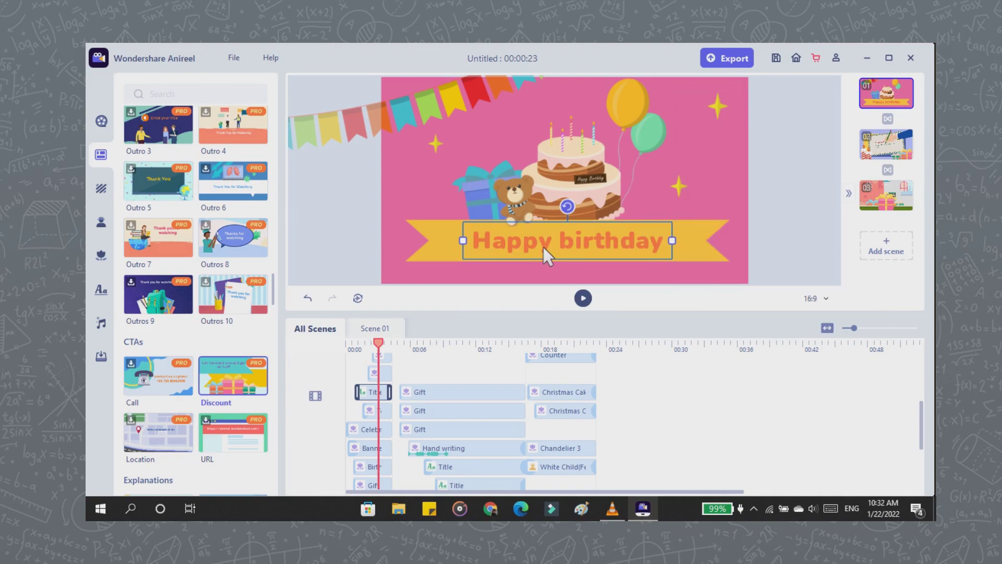
type("Hi Bestie")
key("Caps_Lock")
type("!")
key("Return")
key("Caps_Lock")
type("Today's your birthday!")
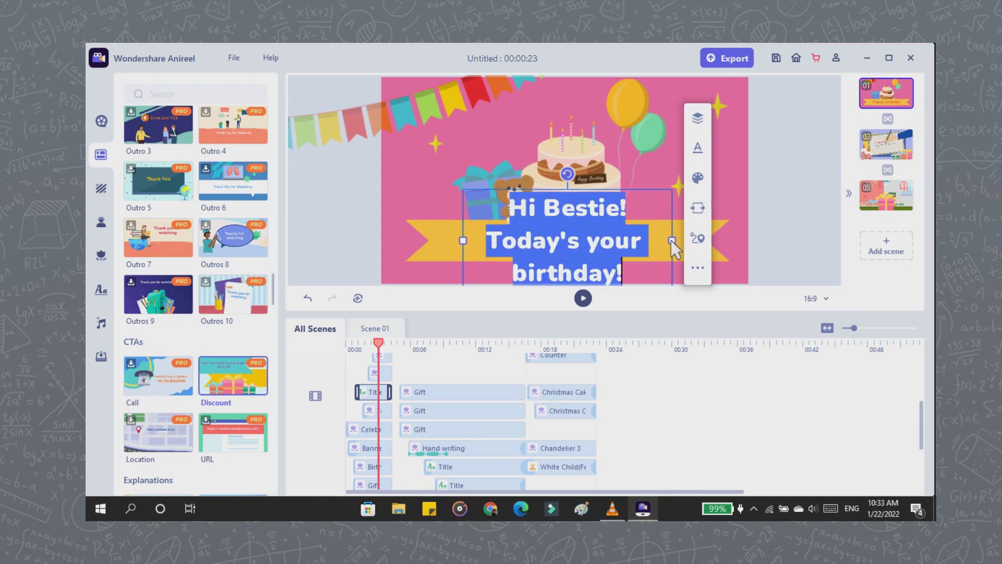
left_click(780, 147)
left_click(869, 196)
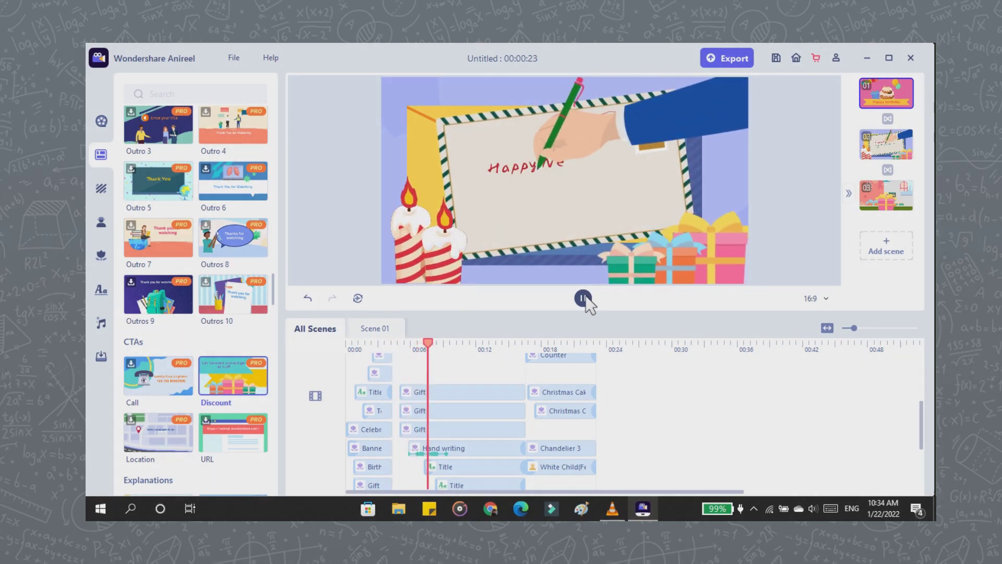
Write 'I'm so excited for you! I hope you have the most amazing day…' in the Scene 02 letter
left_click(583, 298)
left_click(589, 180)
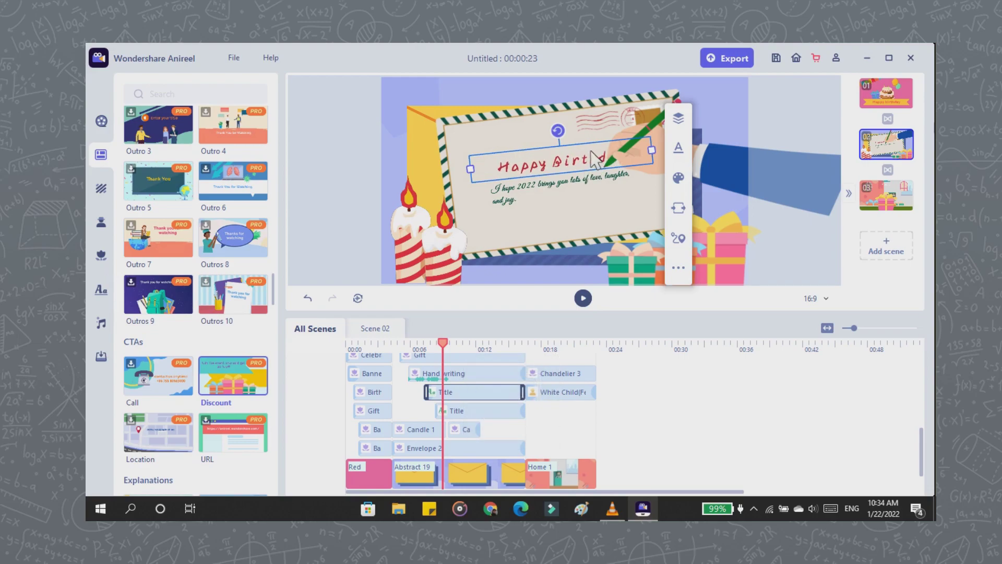
left_click(678, 147)
left_click(741, 245)
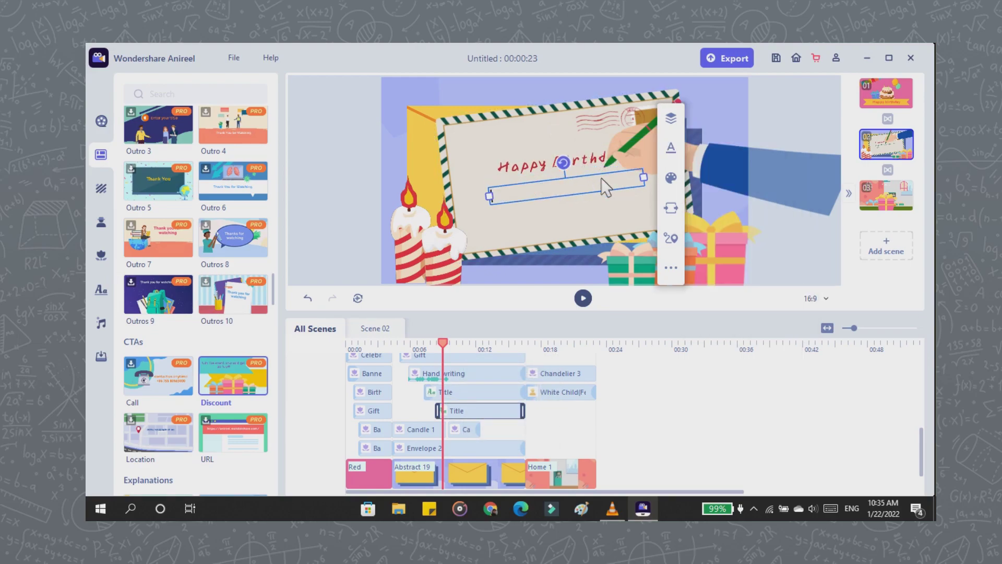
type("I'm so exicted for you! I hope you have the most amazing day")
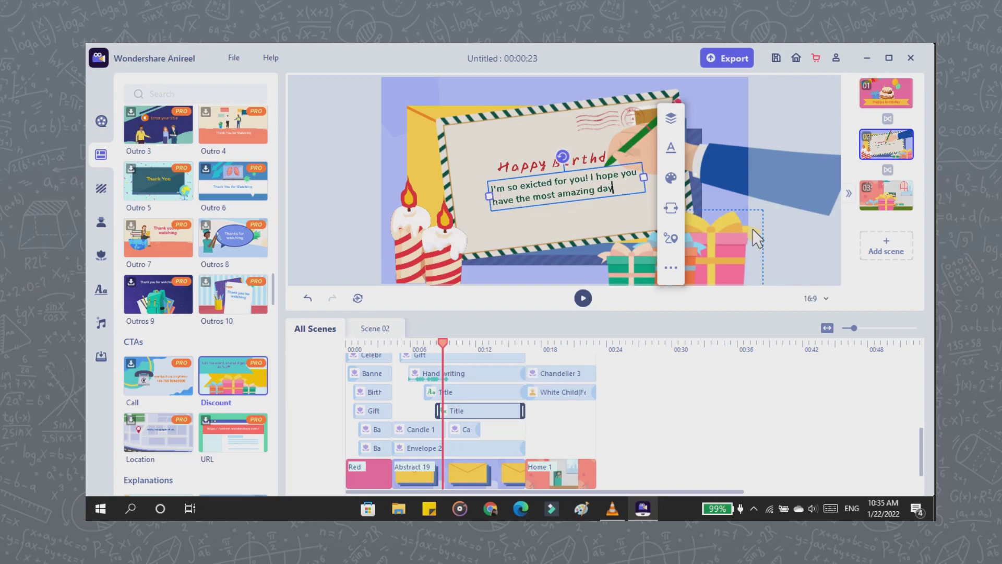
type(", and you get to spend it with te people you love and doing the things you love to do. If you're not into")
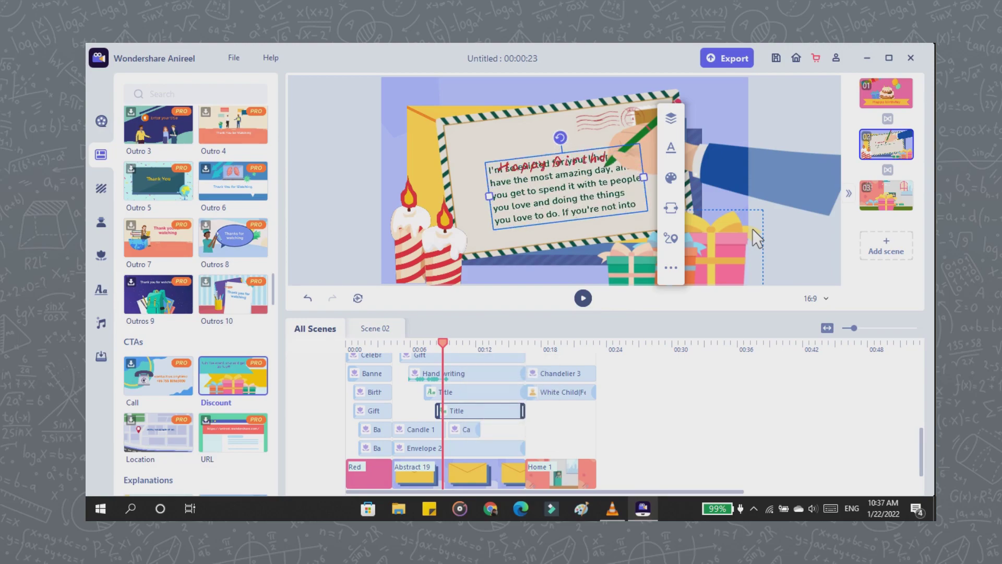
type(" that, I hope you get to relax today, I hope")
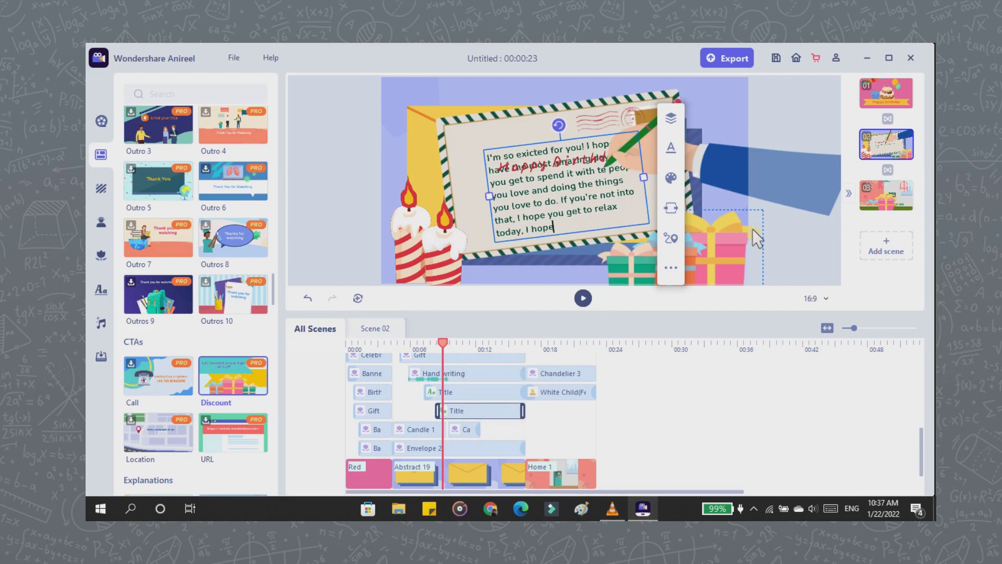
type(" you get to do whatever you want today, just because it's your b")
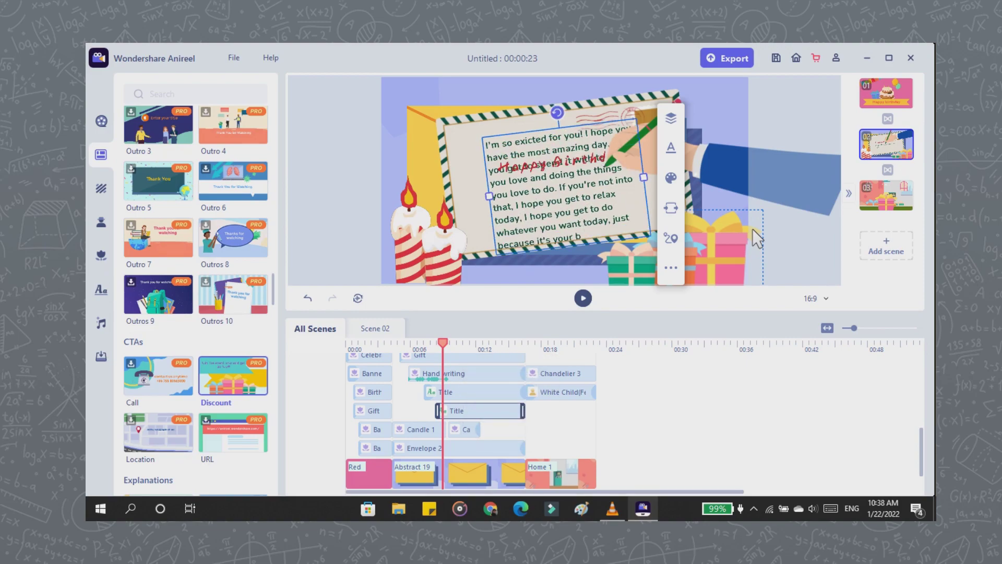
type("irthday.")
Finish the letter message and stretch the Abstract 19 clip so the video runs 30 seconds
left_click(538, 140)
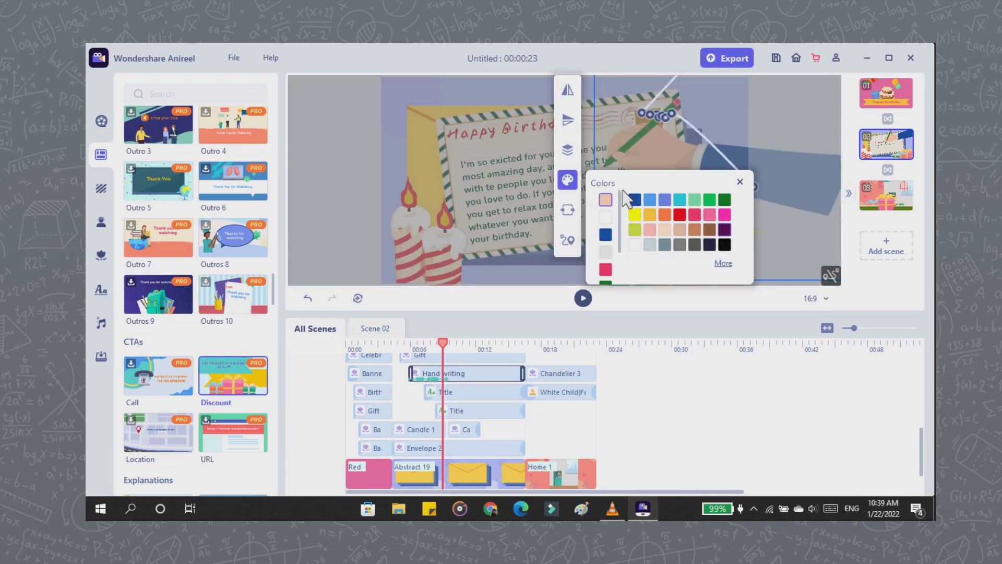
scroll(529, 430, "down", 1)
left_click_drag(525, 430, 549, 426)
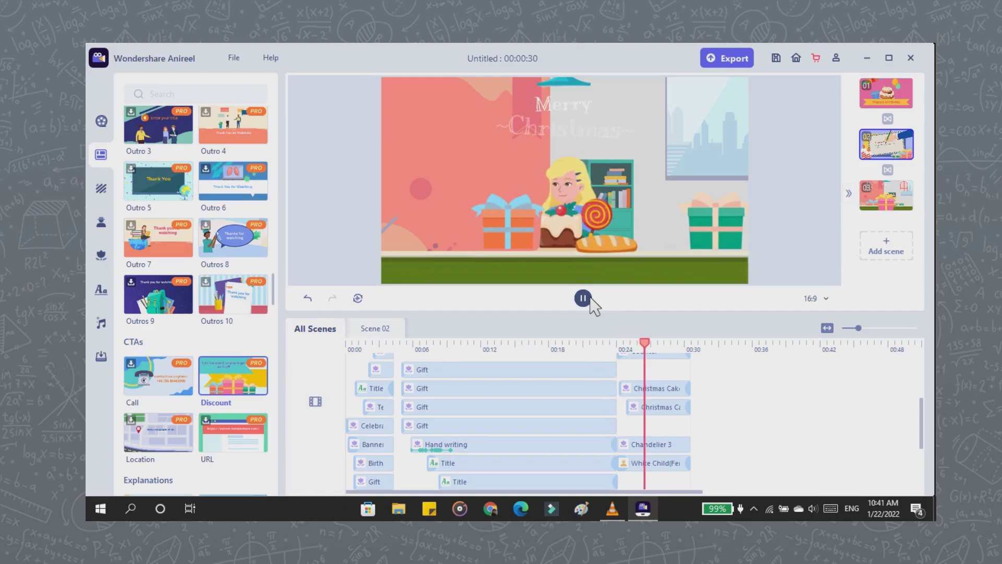
Change scene 3's Merry Christmas title to 'Have a good day! Happy Birthday!!' and recentre it above the girl
left_click(590, 298)
left_click(541, 109)
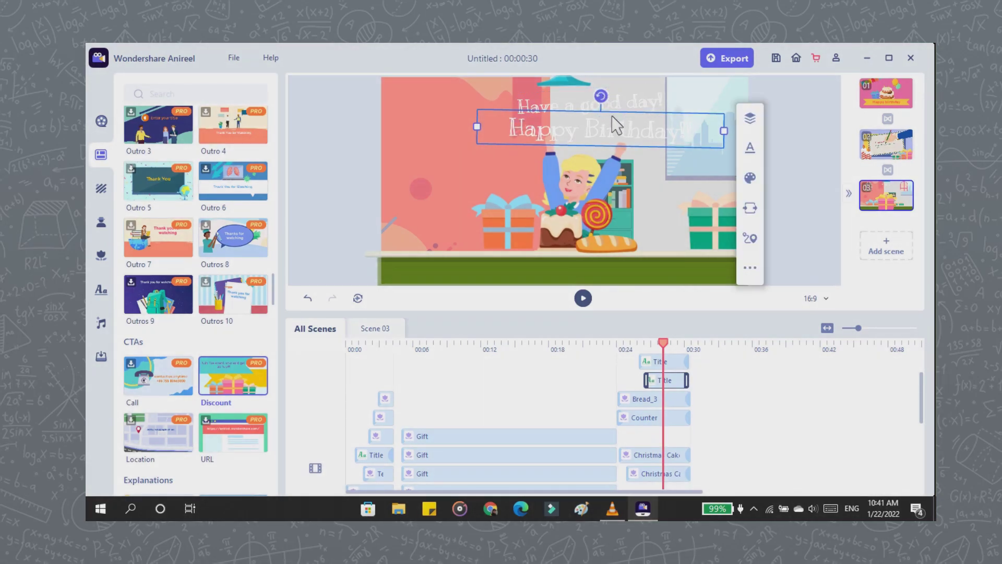
mouse_move(612, 115)
left_mouse_down()
mouse_move(595, 115)
mouse_move(606, 127)
left_mouse_up()
Look through the font list in the title's text formatting options
left_click(739, 148)
left_click(830, 171)
scroll(820, 251, "down", 5)
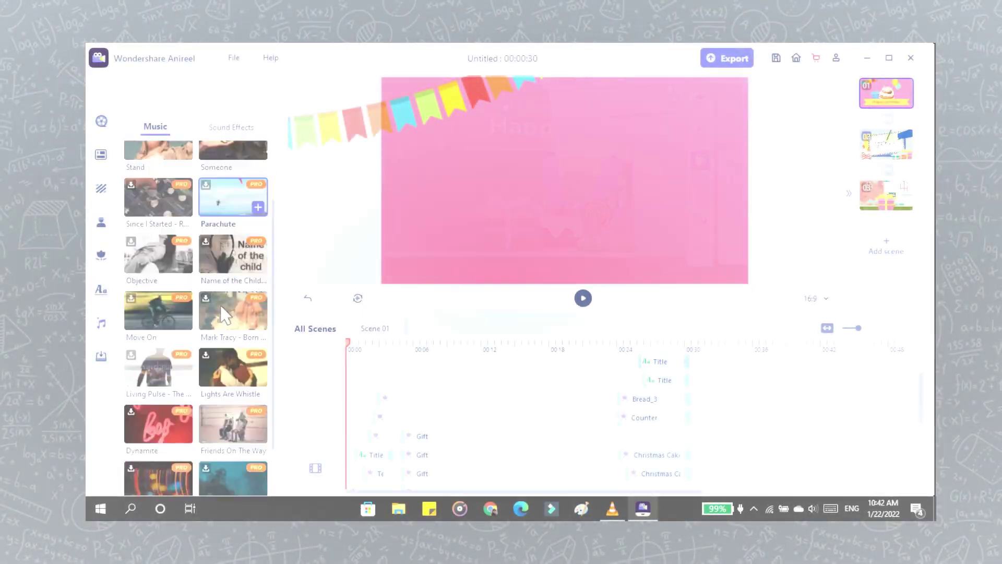
scroll(215, 305, "down", 4)
scroll(215, 305, "up", 6)
Browse the sound effects library, then return to the music library
left_click(232, 127)
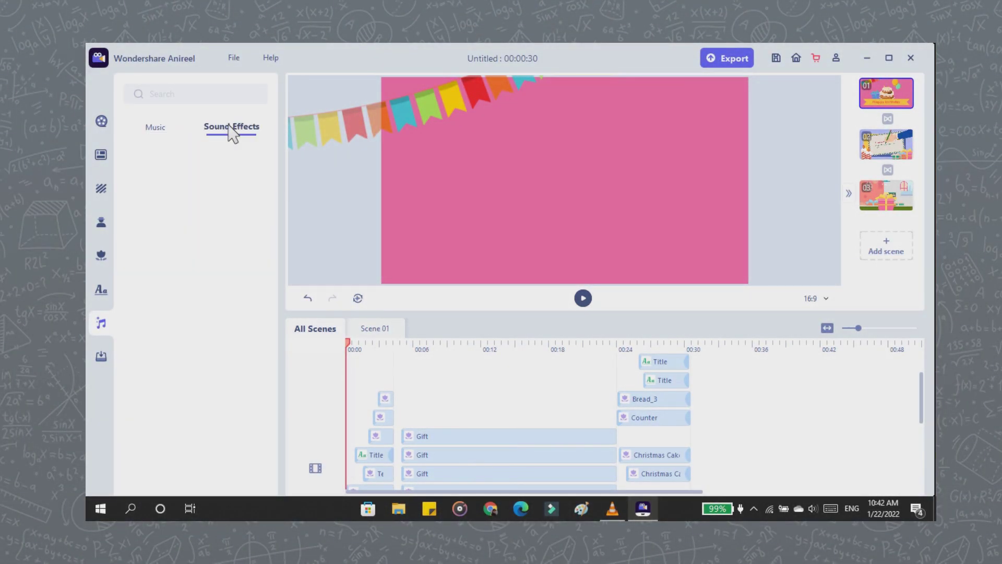
scroll(204, 216, "down", 3)
scroll(204, 216, "up", 3)
left_click(156, 128)
Import the Happy Birthday background music MP3 from Downloads as audio
left_click(101, 356)
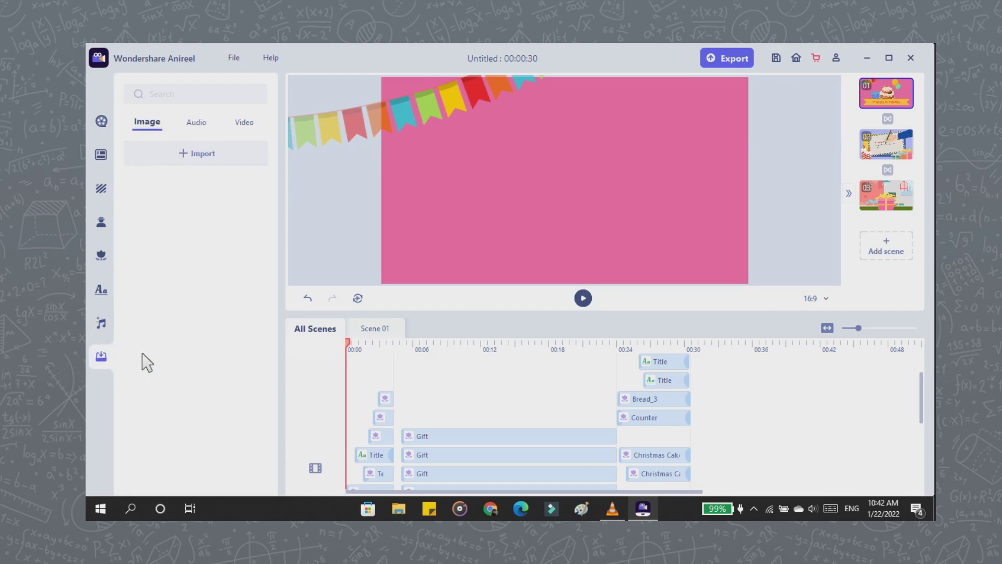
left_click(202, 125)
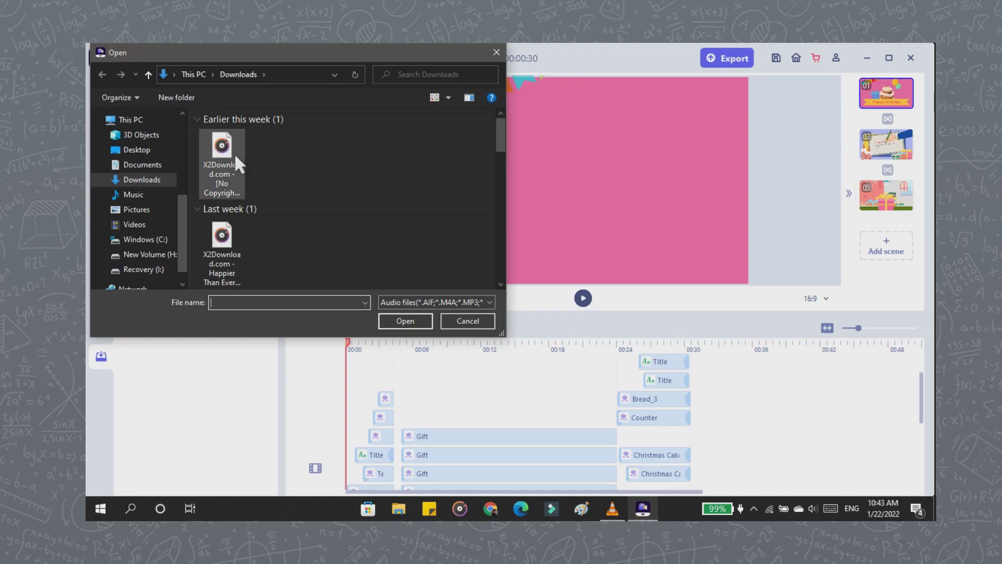
left_click(236, 157)
left_click(410, 322)
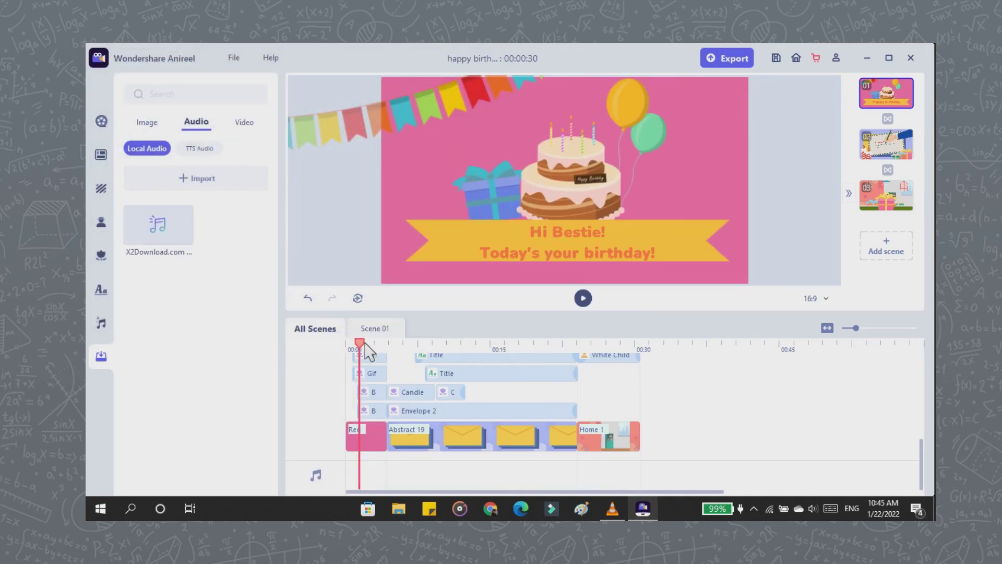
With the playhead at the start, choose the English (US) female Kate text-to-speech voice
left_click_drag(359, 343, 356, 343)
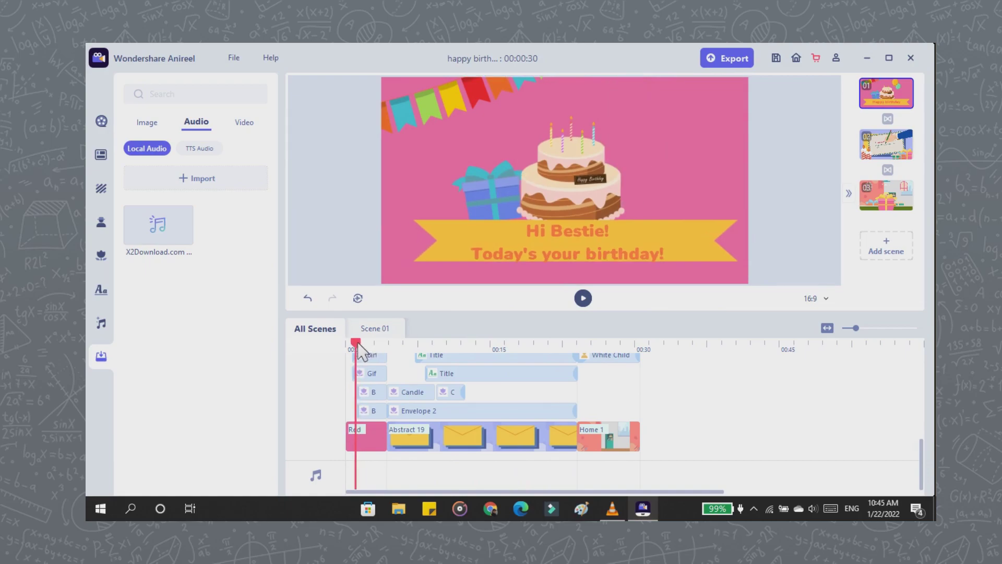
left_click(213, 150)
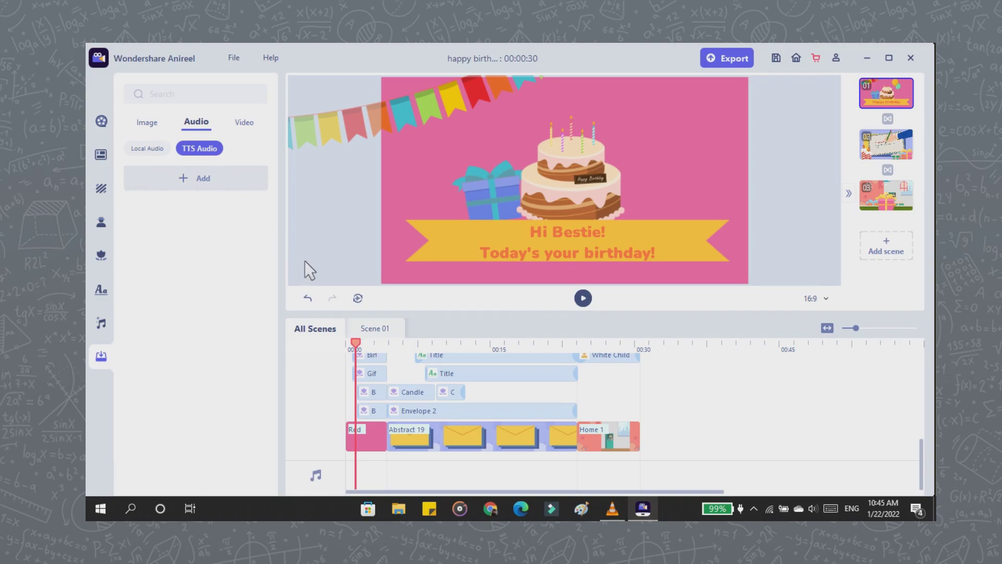
left_click(685, 156)
left_click(730, 157)
left_click(609, 151)
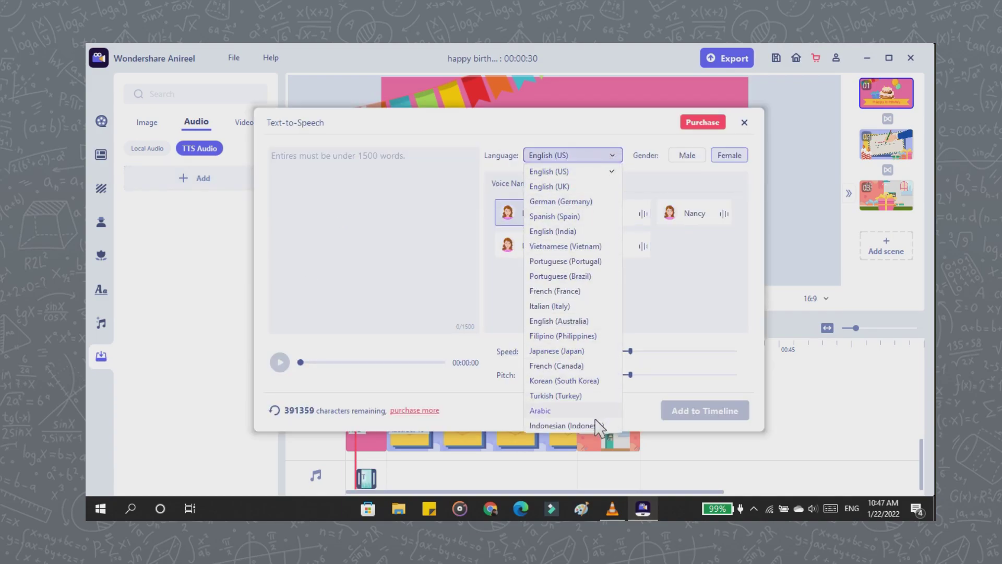
left_click(558, 173)
left_click(610, 245)
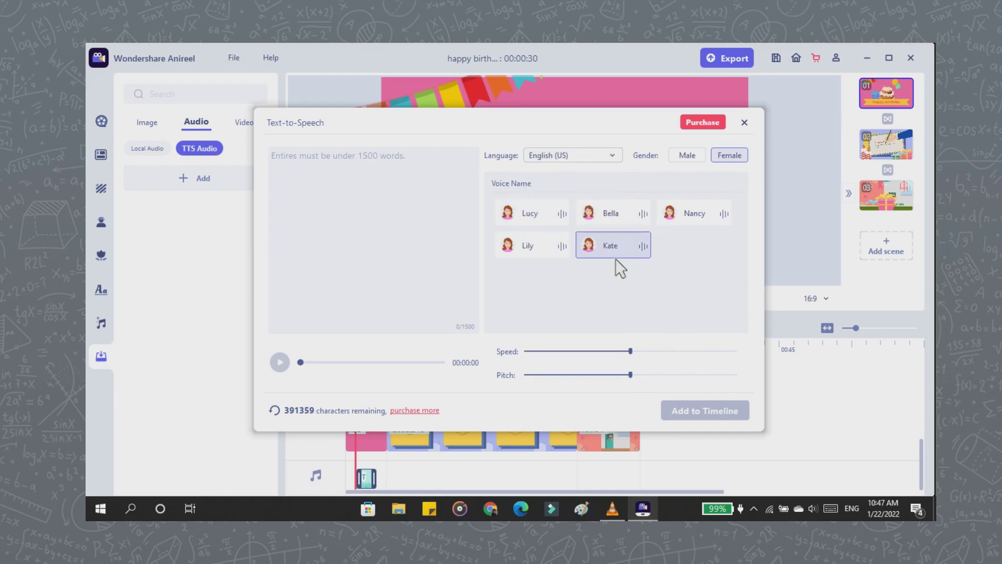
Enter the voiceover 'Hi Bestie! Today's your birthday' and add it to the timeline
type("Hi Bestie!")
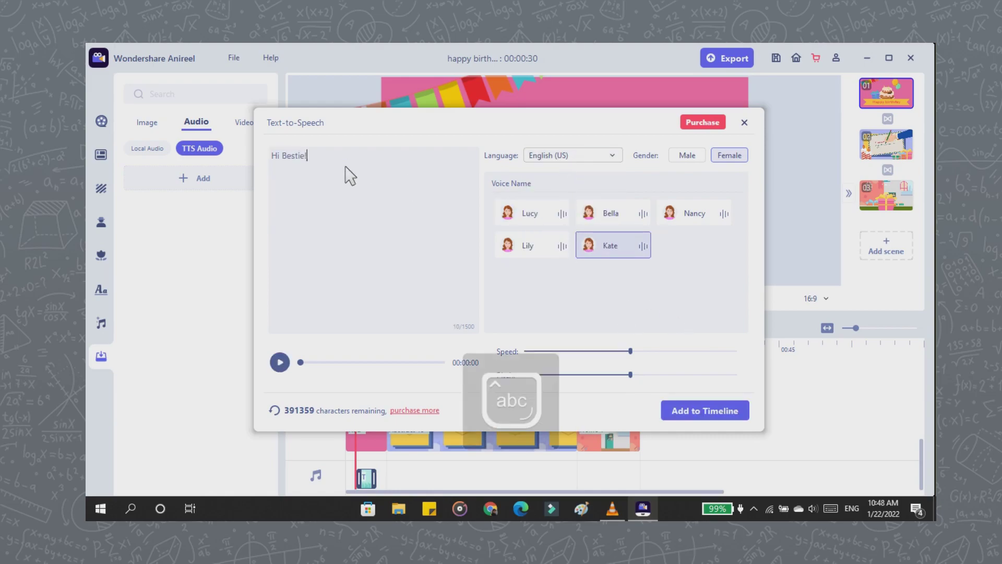
key("Return")
type("Today's ")
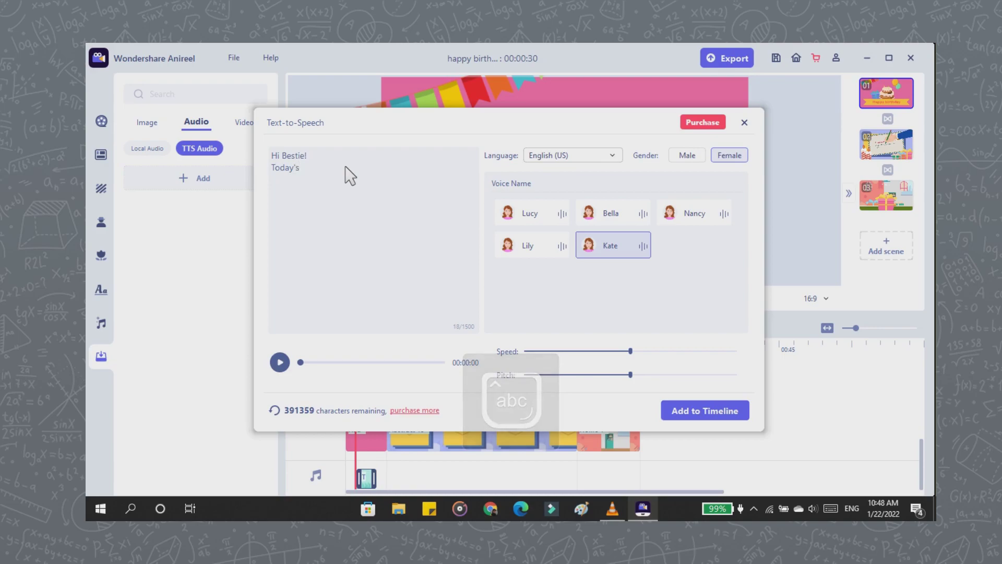
type("your birthday")
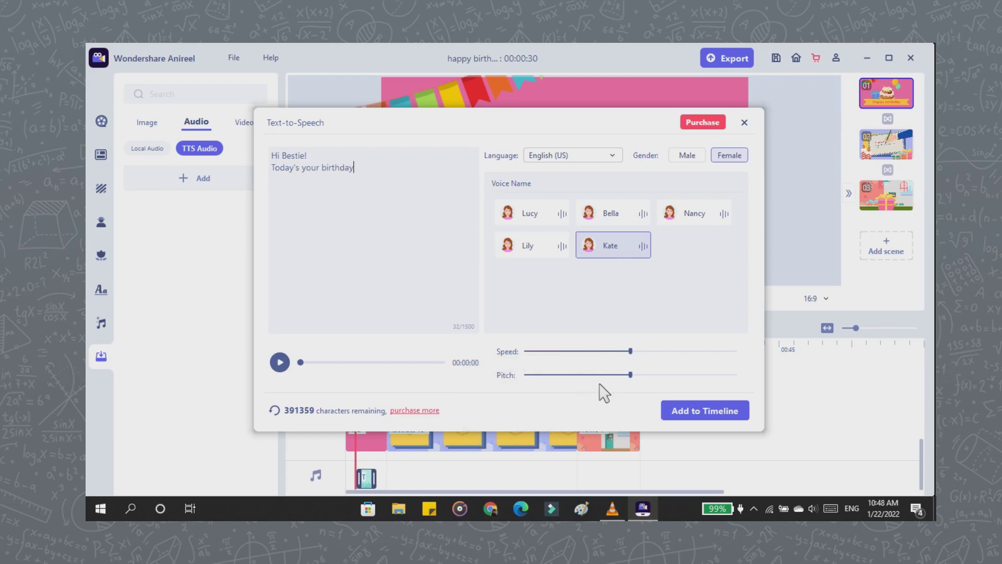
left_click(687, 411)
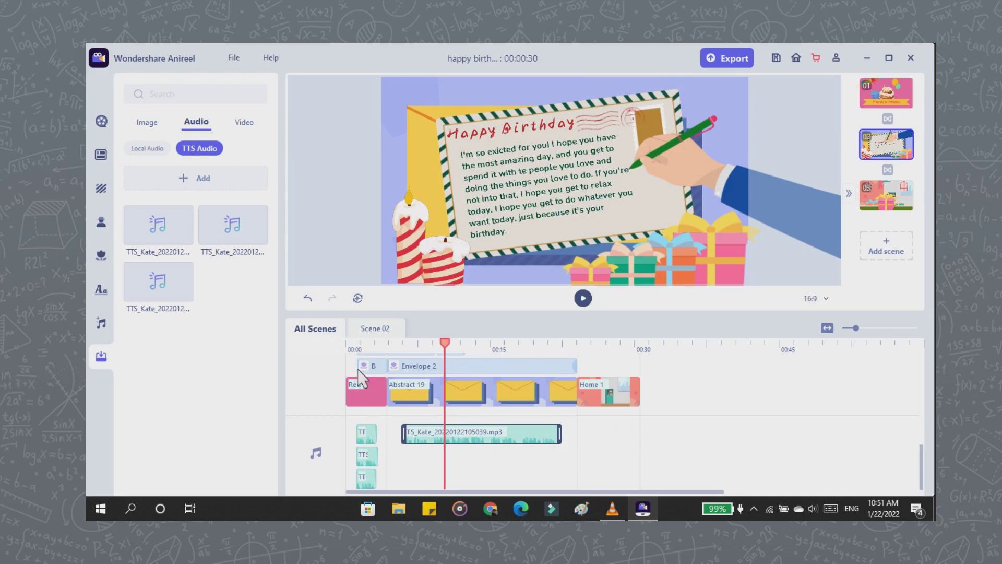
Move the voiceover clips later on the timeline so each sits in its scene
left_click_drag(367, 455, 584, 455)
left_click_drag(368, 491, 629, 462)
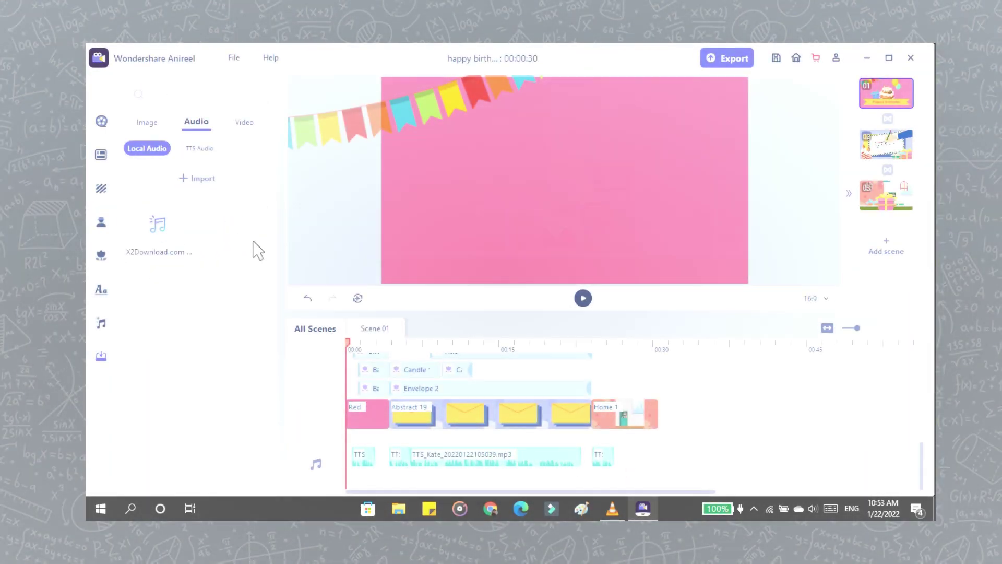
left_click_drag(158, 225, 277, 304)
Add the imported birthday music to the timeline and trim it to end at 00:30
left_click(183, 233)
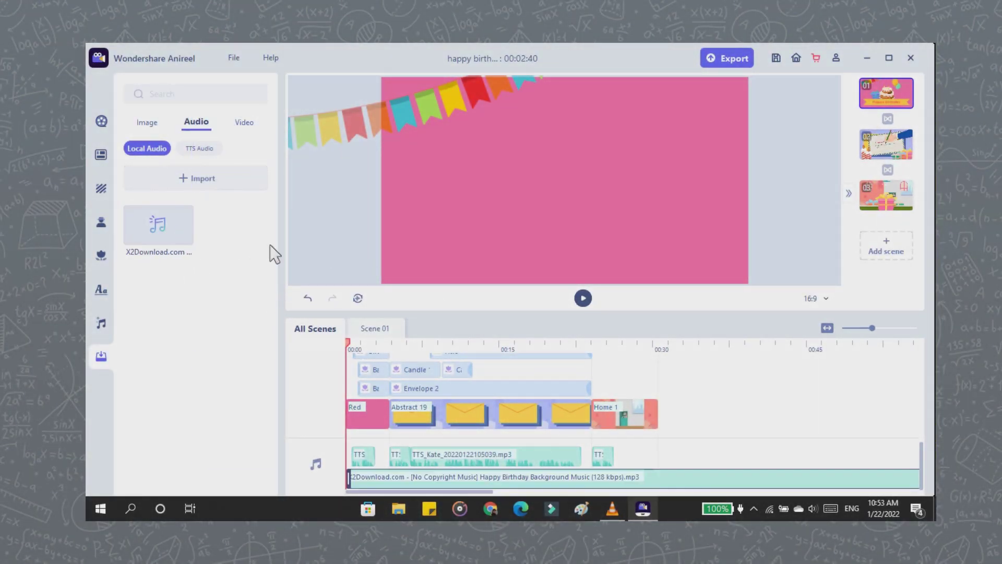
scroll(595, 363, "down", 2)
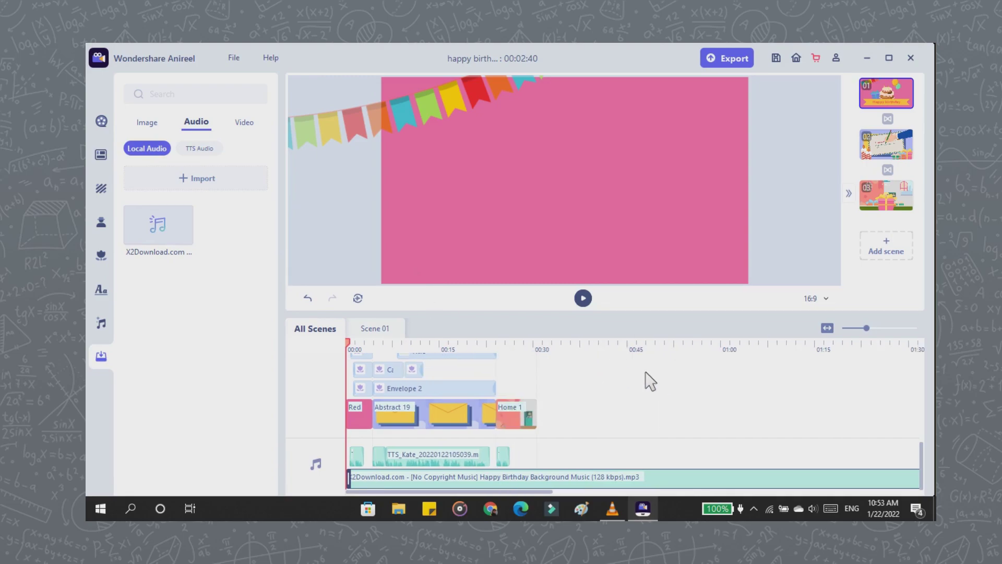
scroll(581, 368, "down", 2)
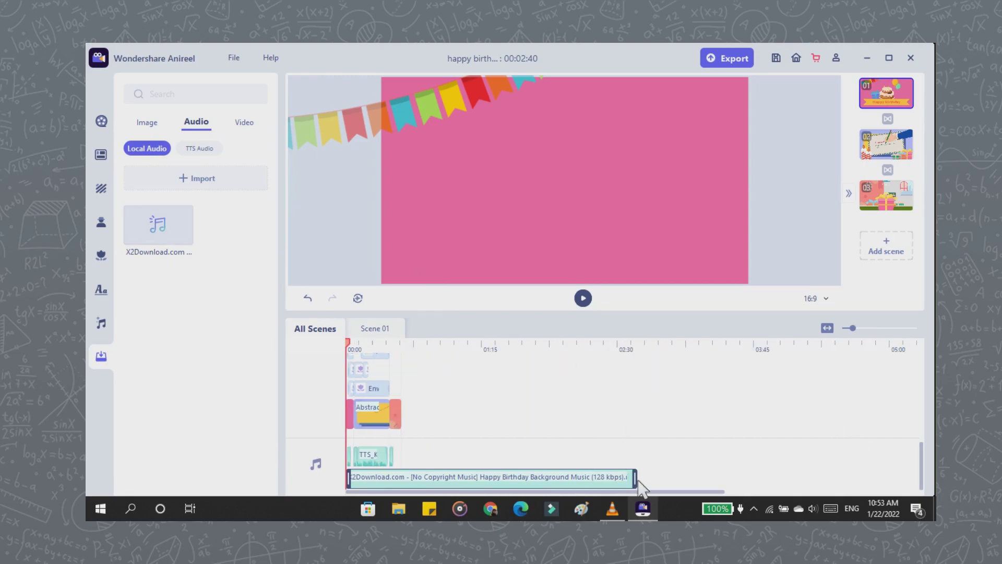
left_click_drag(515, 493, 412, 478)
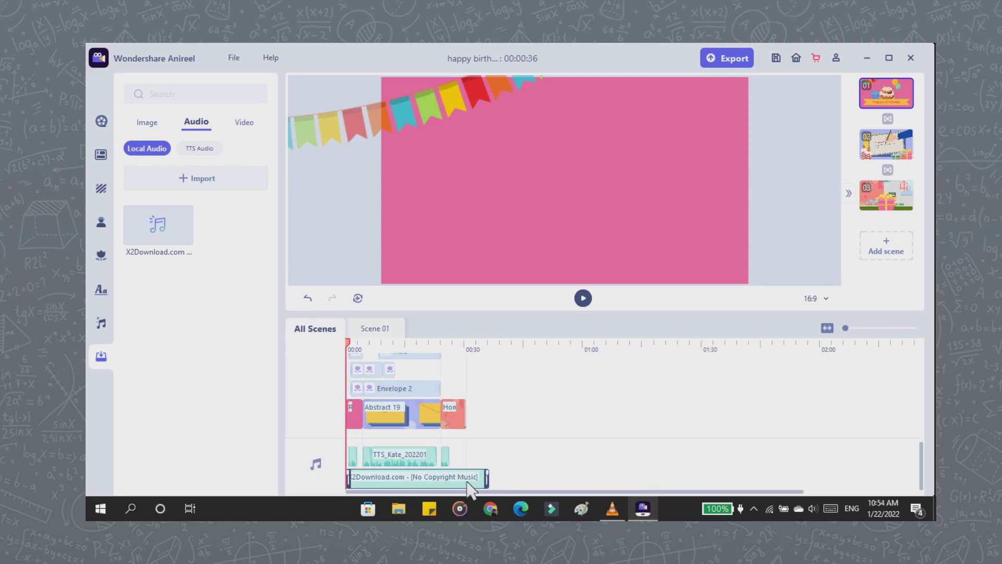
left_click_drag(468, 483, 466, 477)
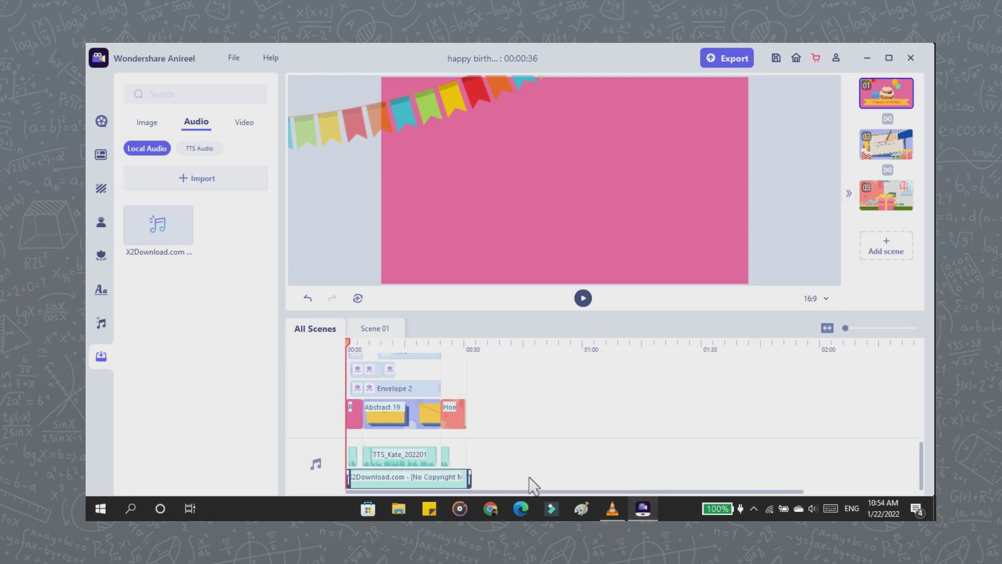
Preview the video, then lower the background music clip's volume to about 35%
left_click(583, 298)
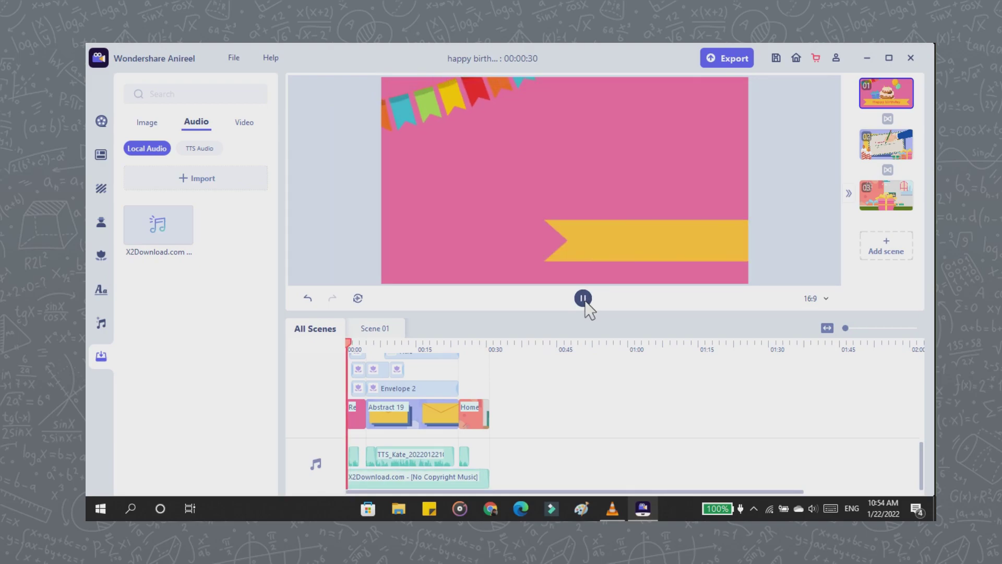
left_click(583, 298)
right_click(429, 479)
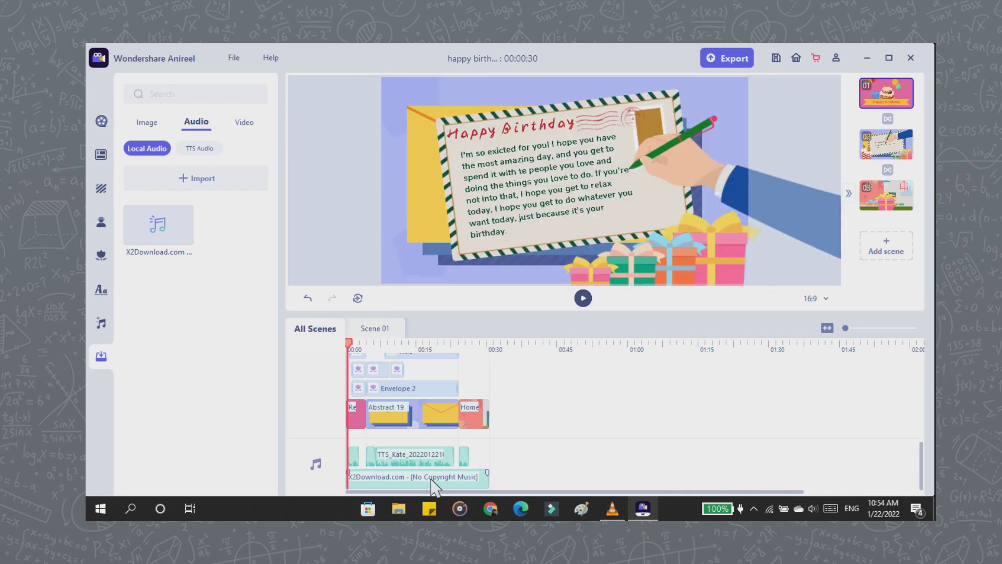
left_click_drag(562, 431, 511, 436)
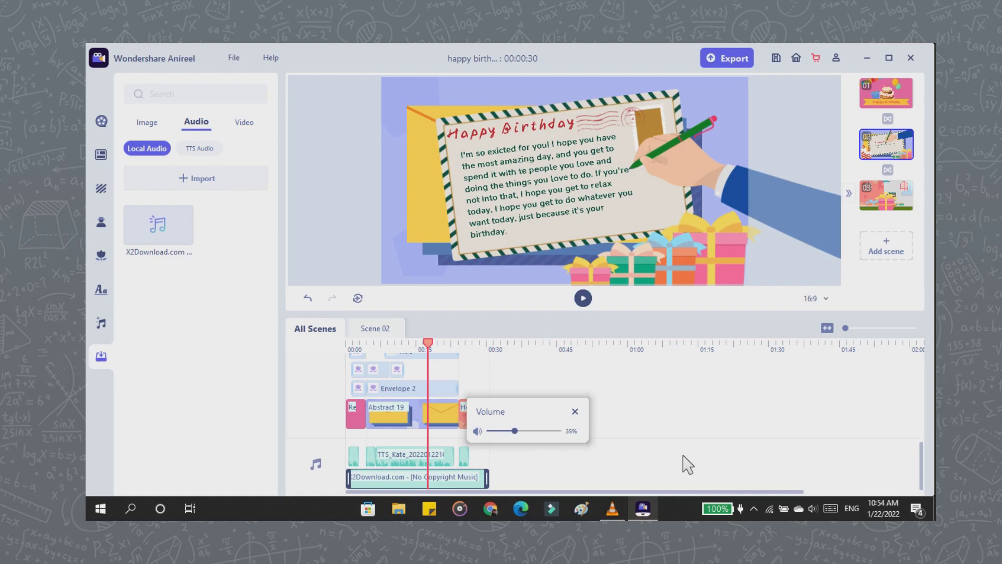
left_click(574, 411)
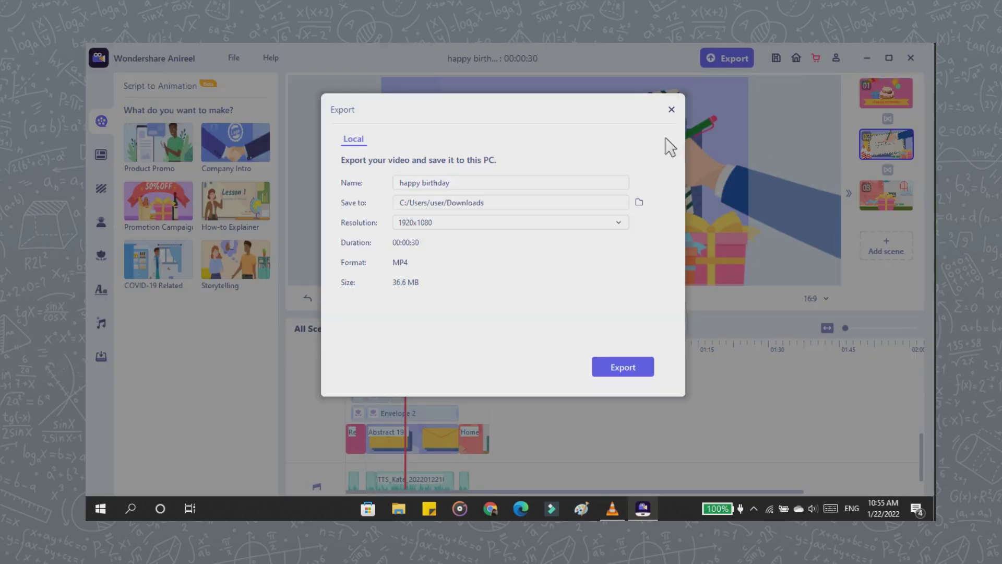
Export the video as a 1920x1080 MP4 named 'Happy Birthday Bestie!'
left_click_drag(475, 187, 391, 188)
type("Happy Birthday Bestie!")
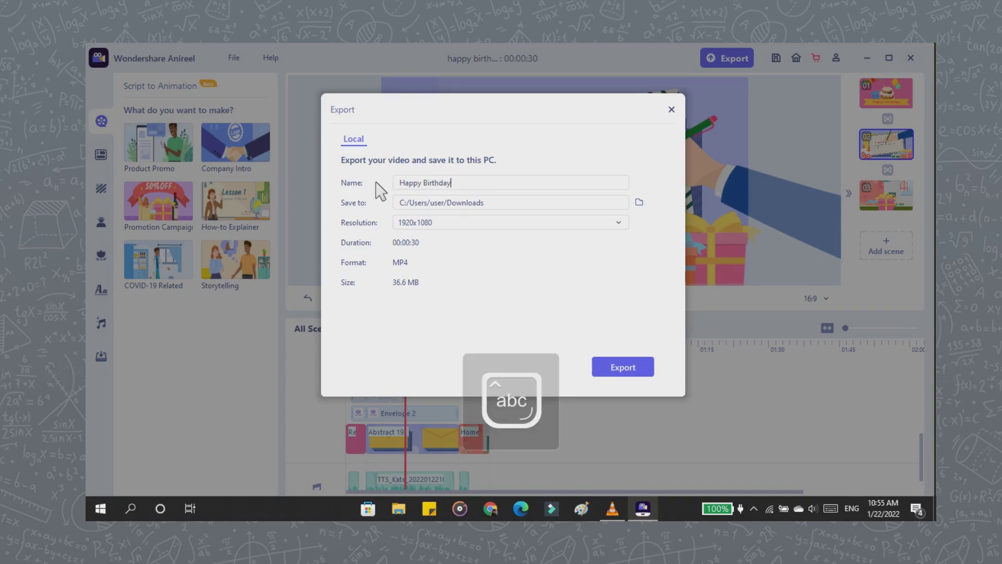
left_click(626, 369)
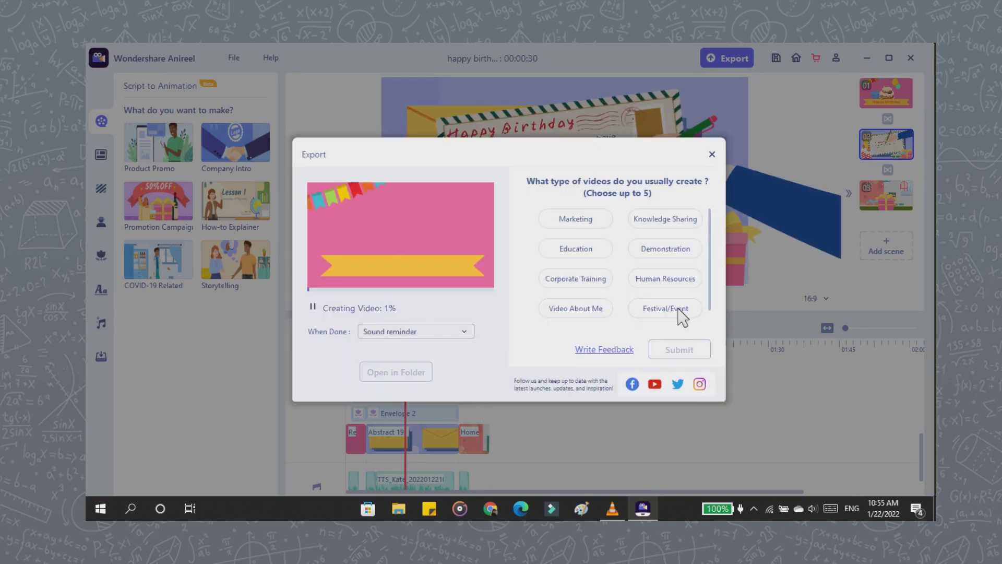